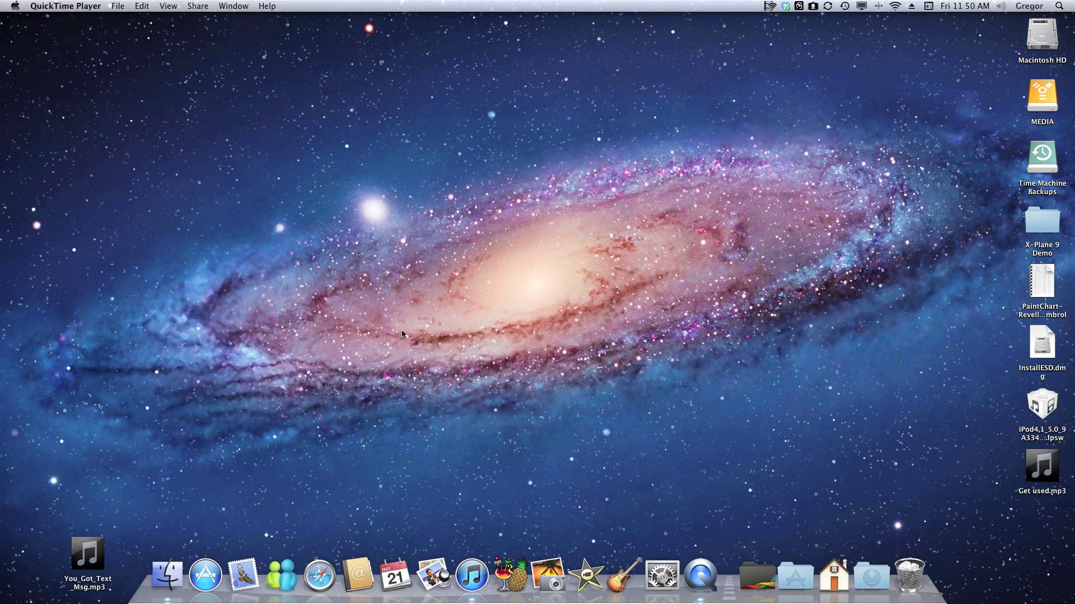
# Step: Import You_Got_Text_Msg.mp3 from the desktop into iTunes and open its Unknown Album
pyautogui.click(100, 553)
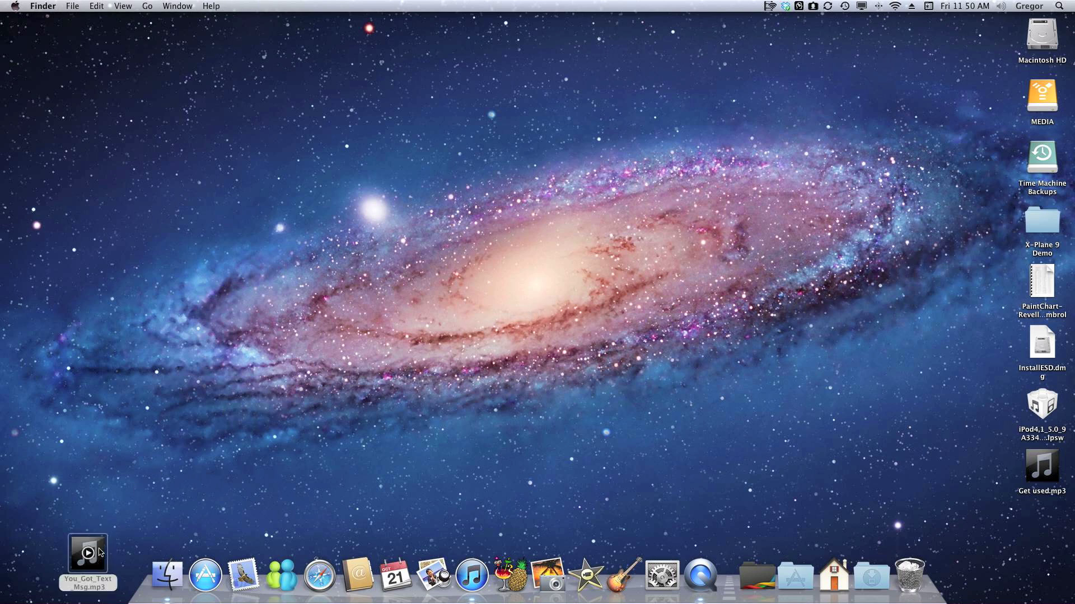
pyautogui.click(119, 570)
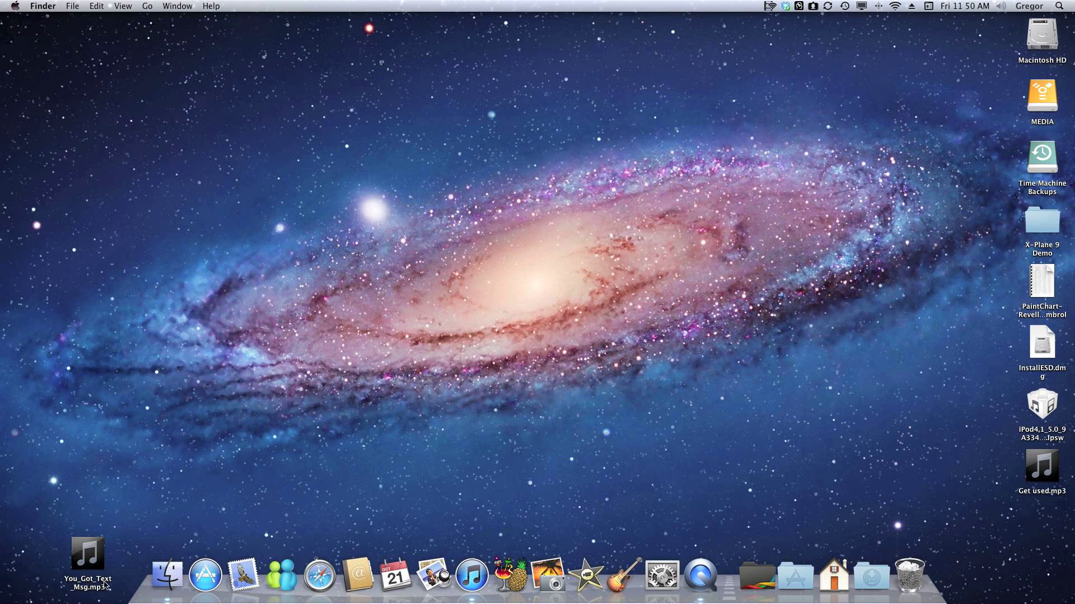
pyautogui.moveTo(103, 571)
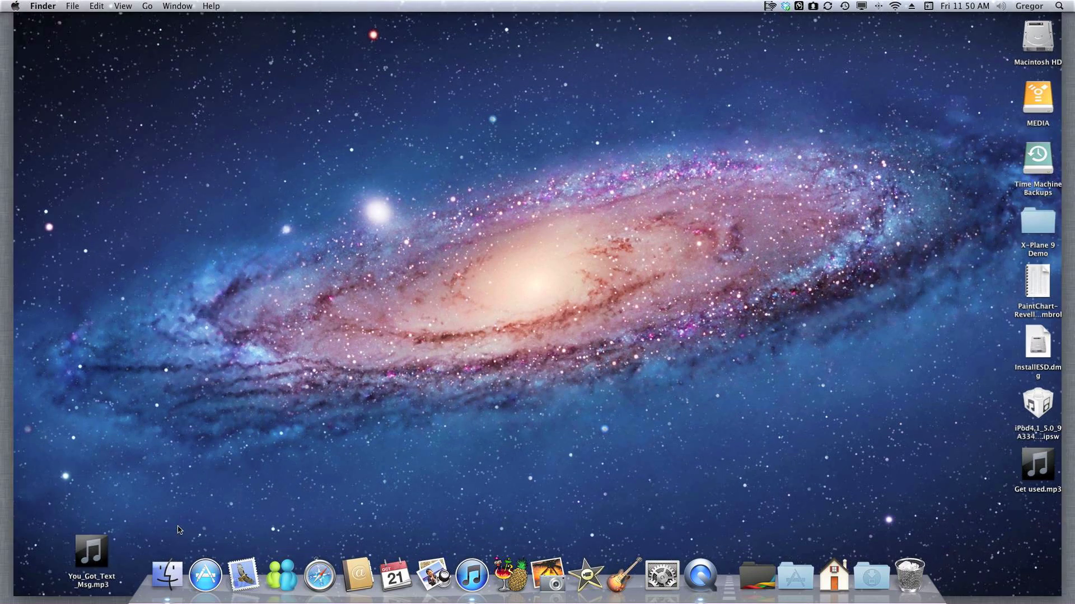
pyautogui.press('F3')
pyautogui.click(694, 39)
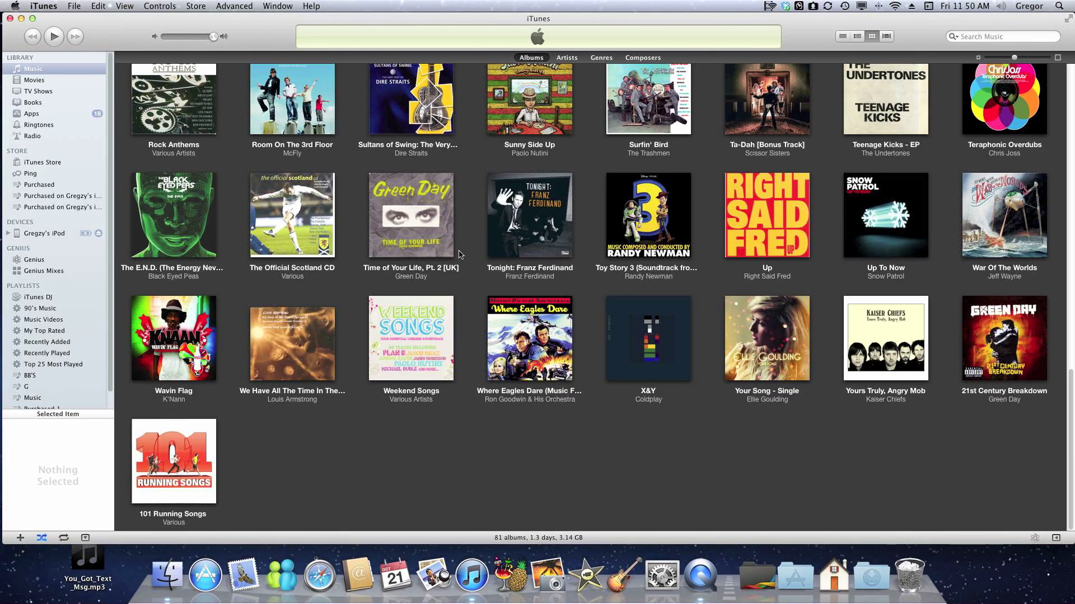
pyautogui.moveTo(98, 566)
pyautogui.moveTo(98, 567); pyautogui.dragTo(308, 488)
pyautogui.moveTo(304, 484)
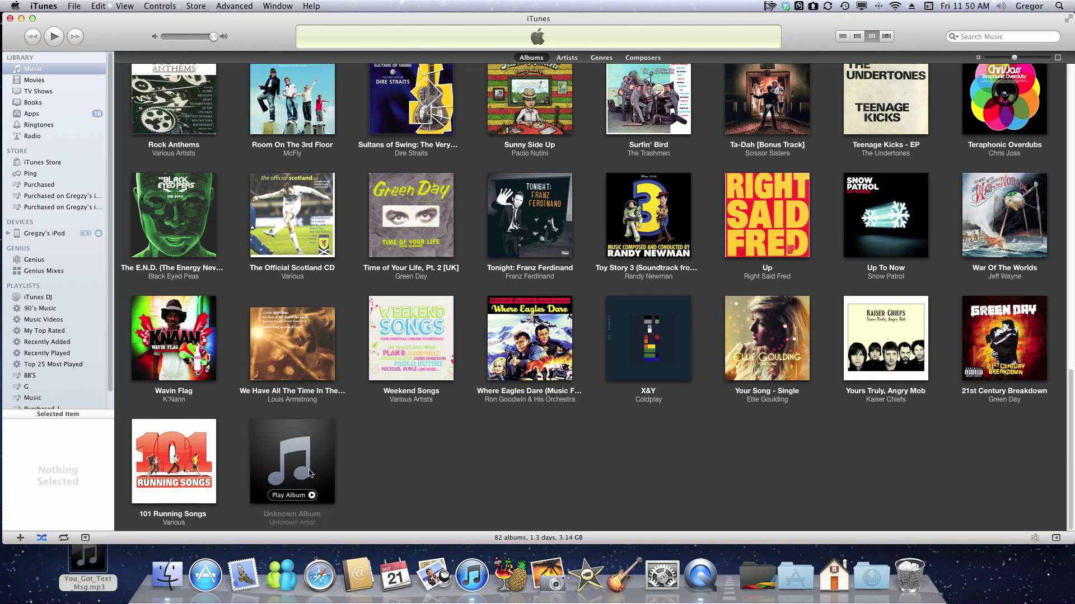
pyautogui.doubleClick(310, 473)
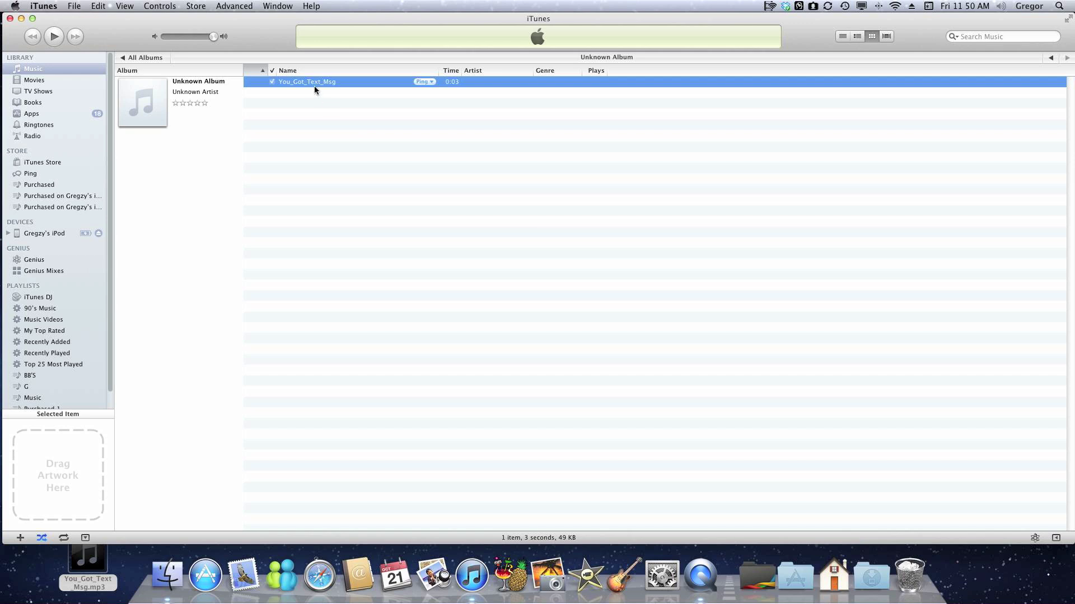
# Step: Confirm AAC Encoder with the iTunes Plus setting as the import setting in Preferences
pyautogui.click(43, 6)
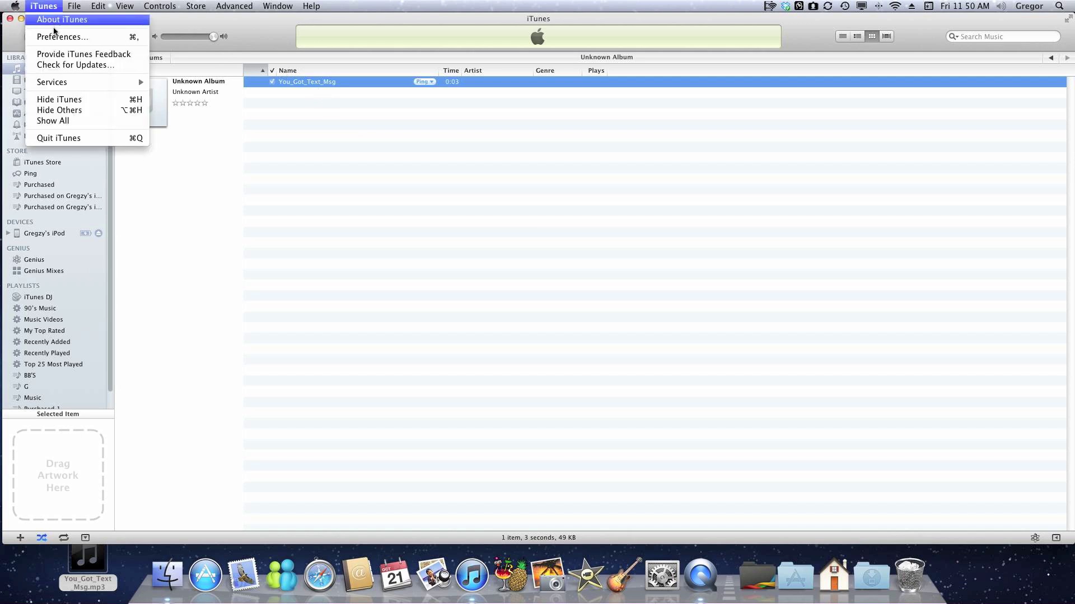
pyautogui.click(67, 37)
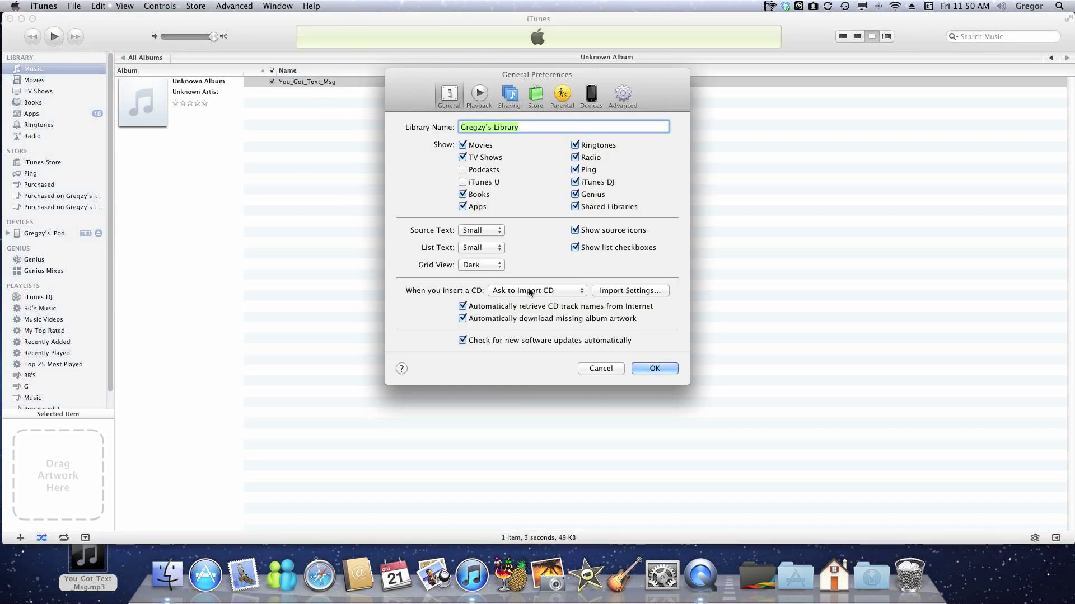
pyautogui.click(602, 292)
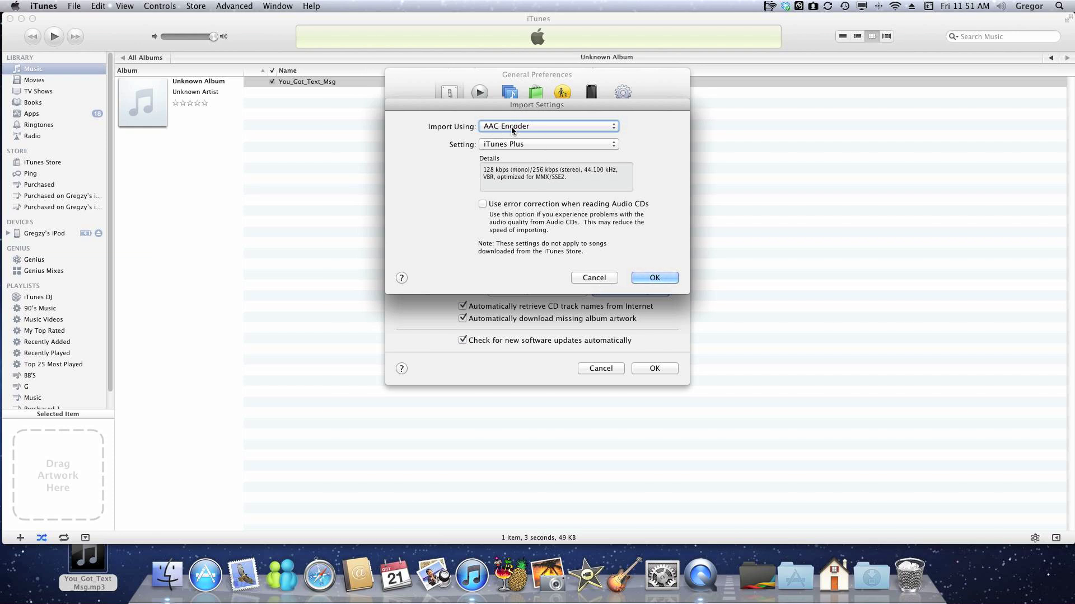
pyautogui.click(640, 276)
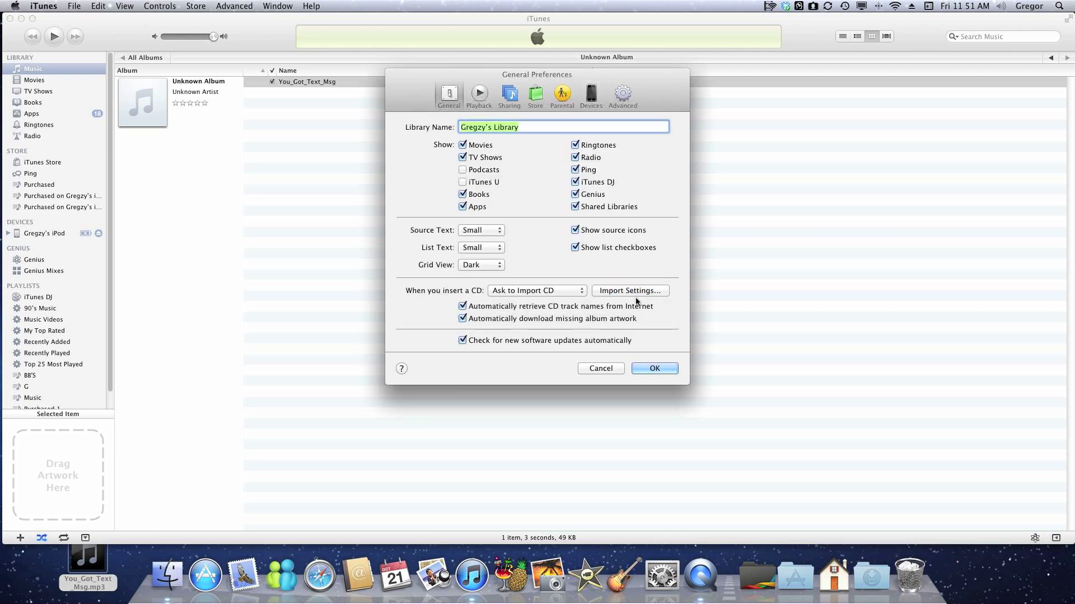
pyautogui.click(648, 368)
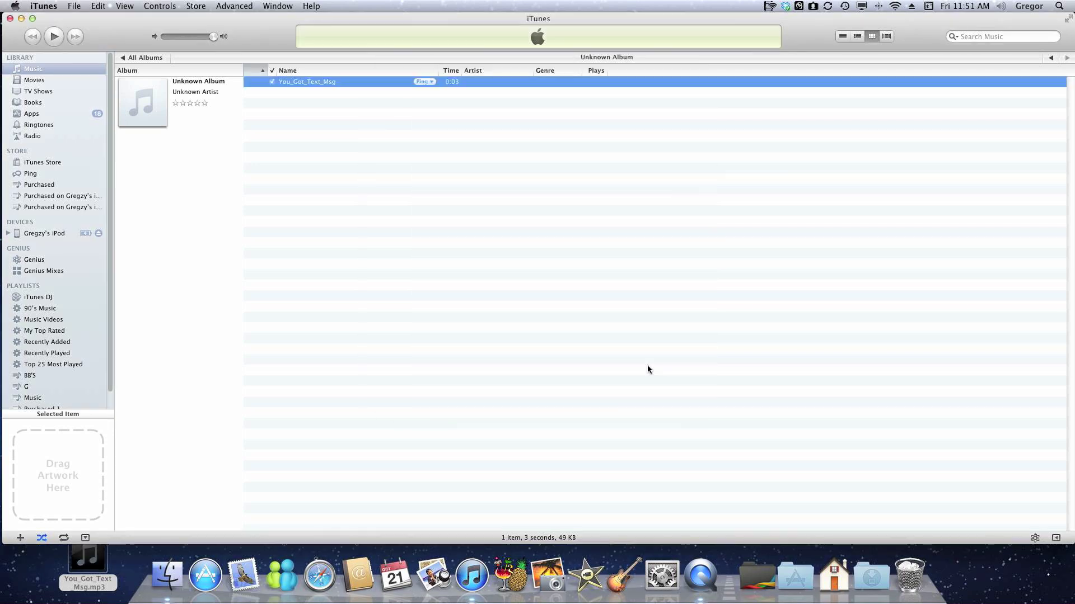
# Step: Create an AAC version of You_Got_Text_Msg and check its info shows a 256 kbps .m4a
pyautogui.rightClick(313, 88)
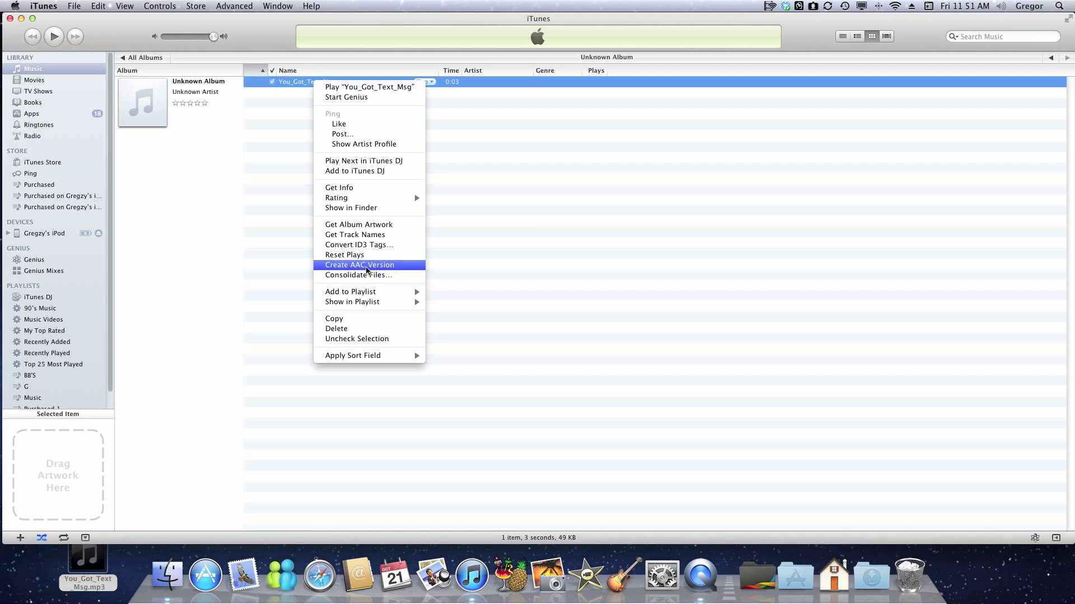
pyautogui.click(366, 270)
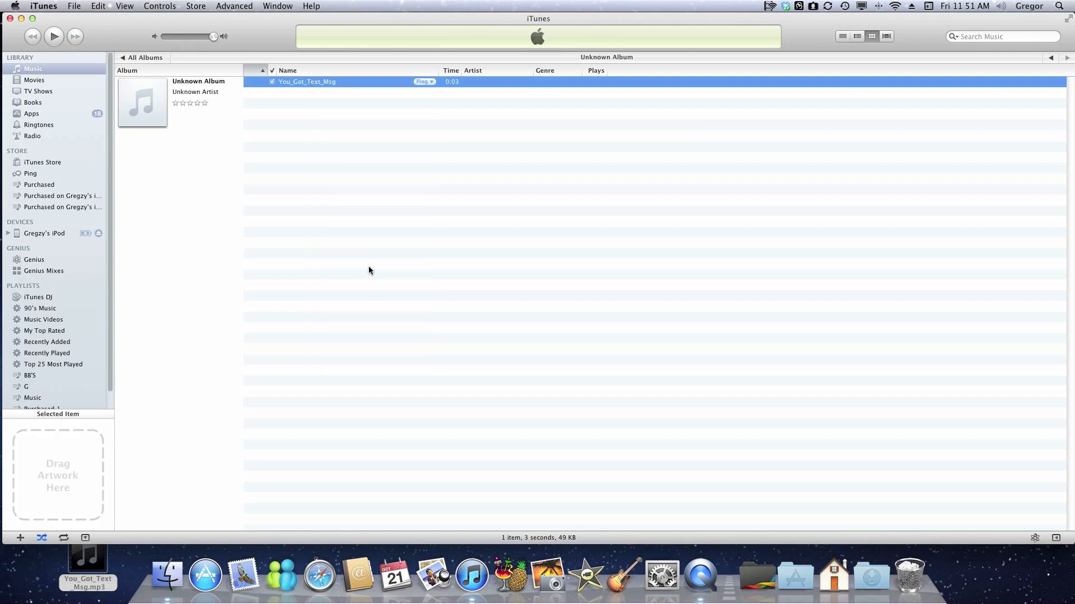
pyautogui.click(136, 58)
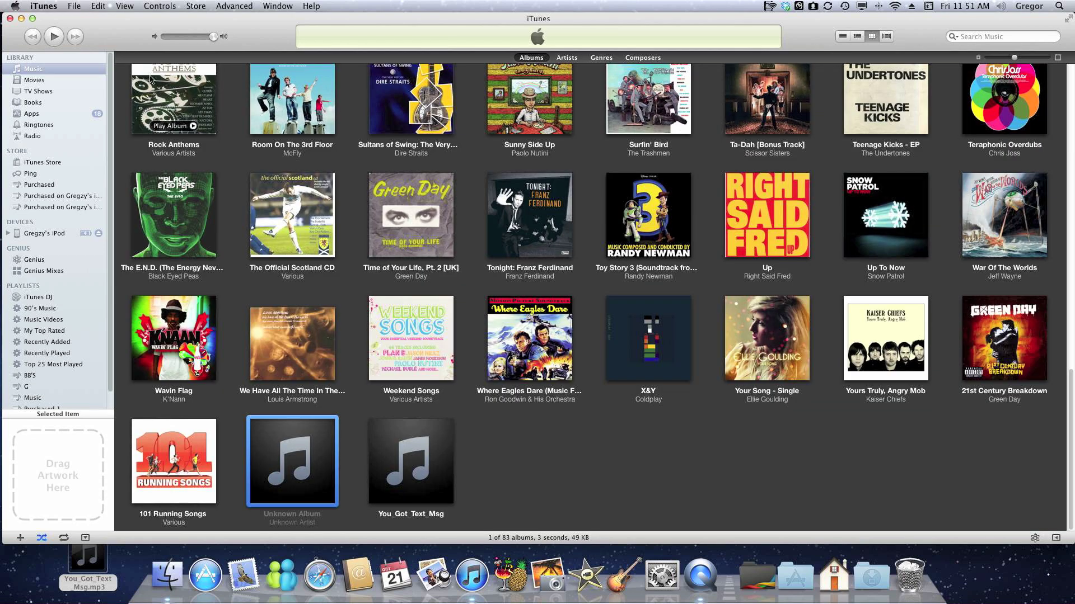
pyautogui.doubleClick(410, 459)
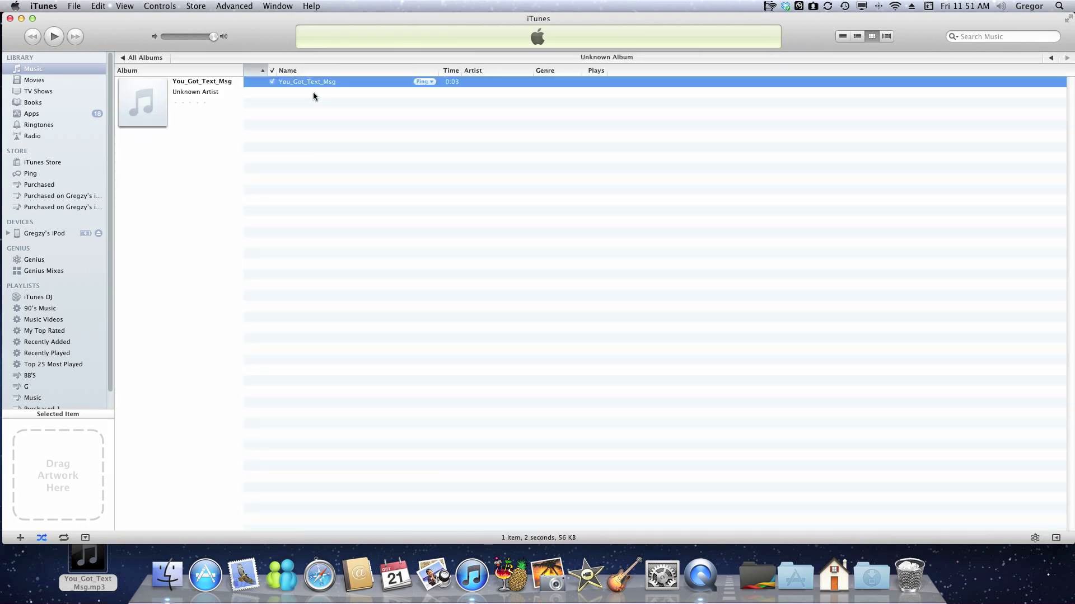
pyautogui.rightClick(304, 83)
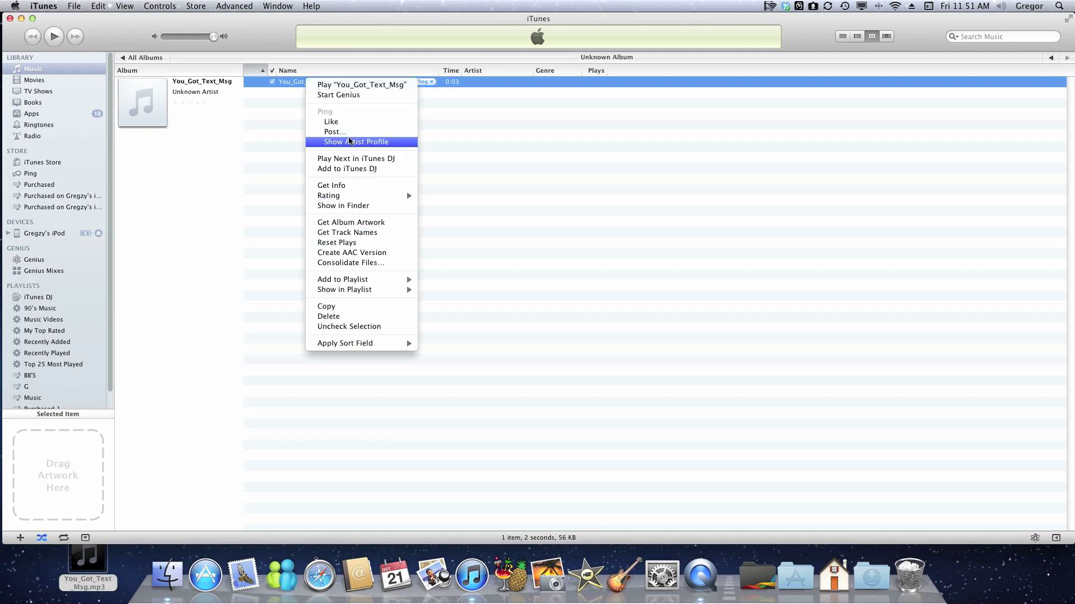
pyautogui.click(330, 185)
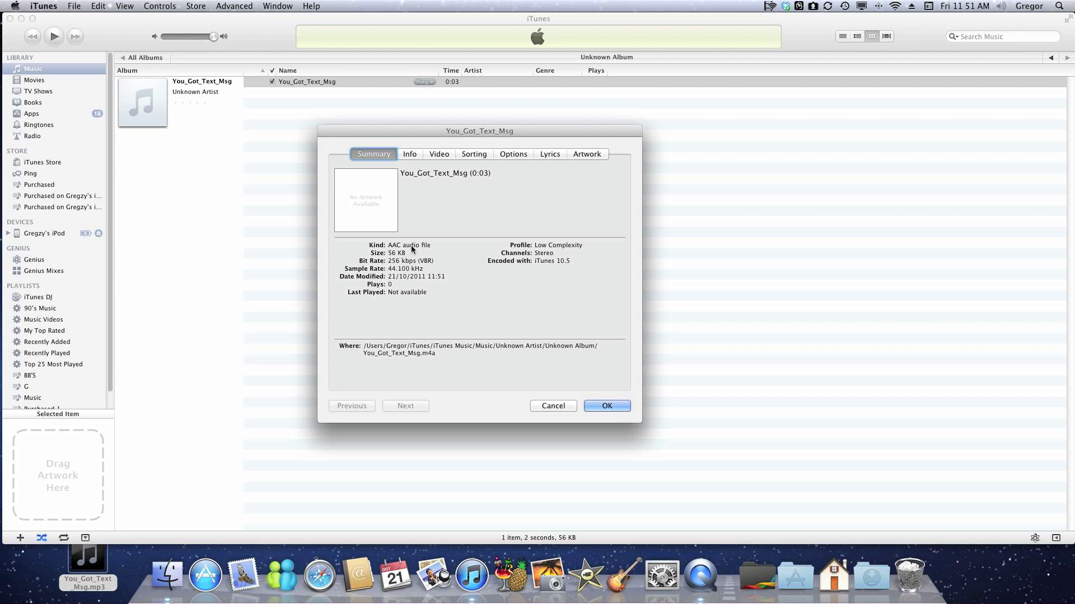
pyautogui.click(607, 405)
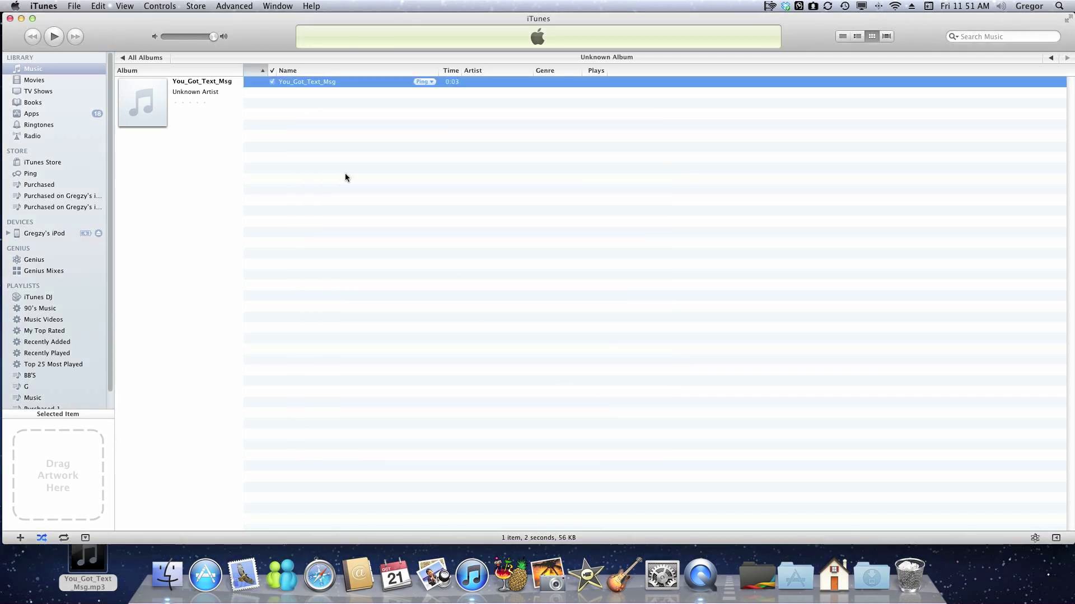
# Step: Copy the AAC track to the desktop as You_Got_Text_Msg.m4a and trash the original mp3
pyautogui.moveTo(314, 82); pyautogui.dragTo(41, 564)
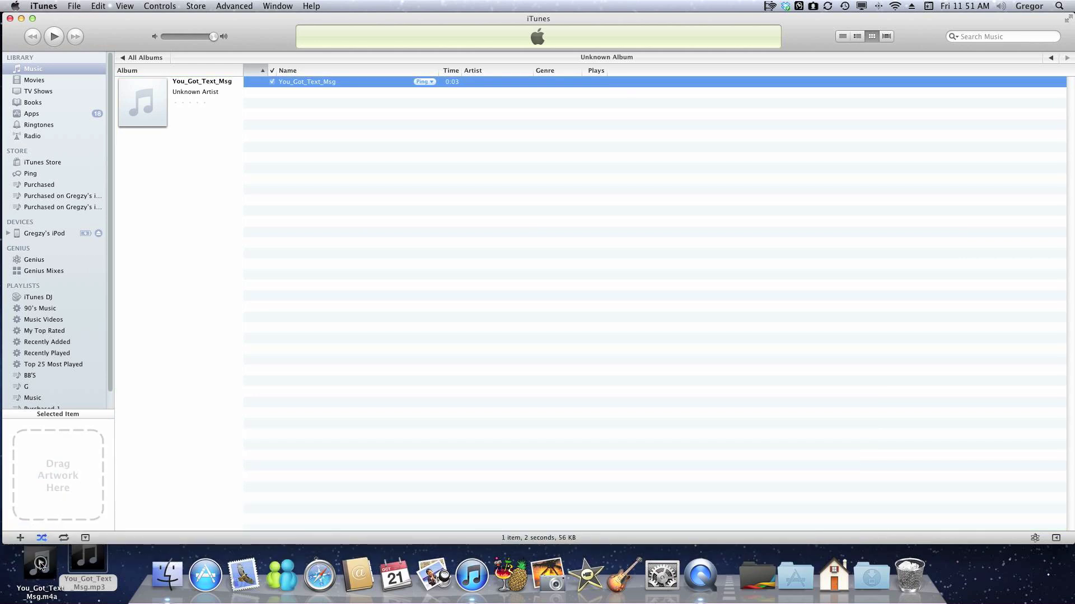
pyautogui.click(104, 562)
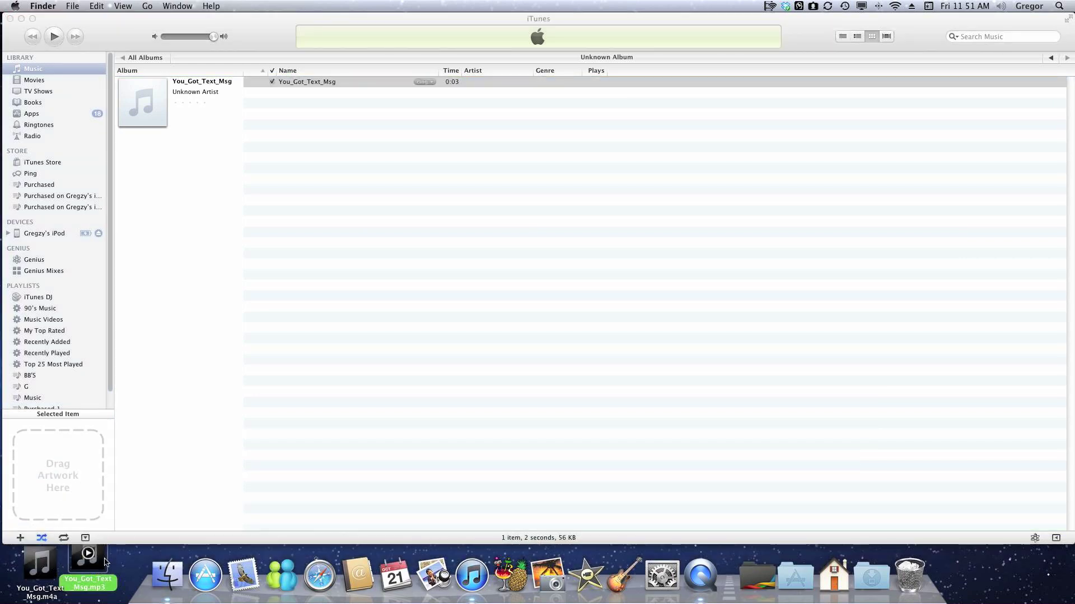
pyautogui.press('super+BackSpace')
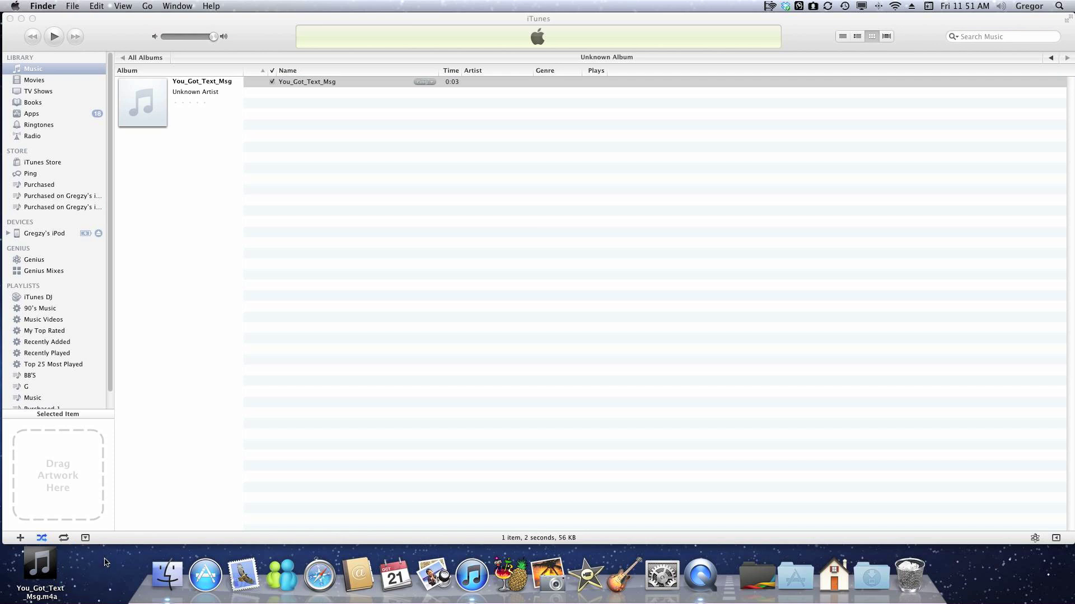
pyautogui.click(155, 58)
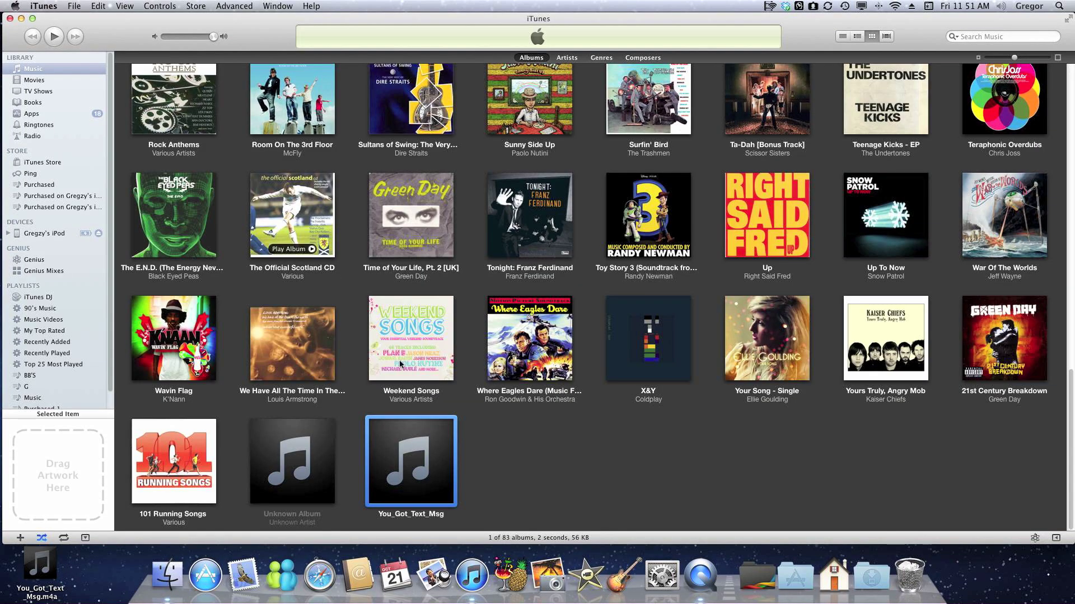
# Step: Remove the You_Got_Text_Msg album from the library, keeping the converted file on disk
pyautogui.rightClick(414, 468)
pyautogui.moveTo(463, 542)
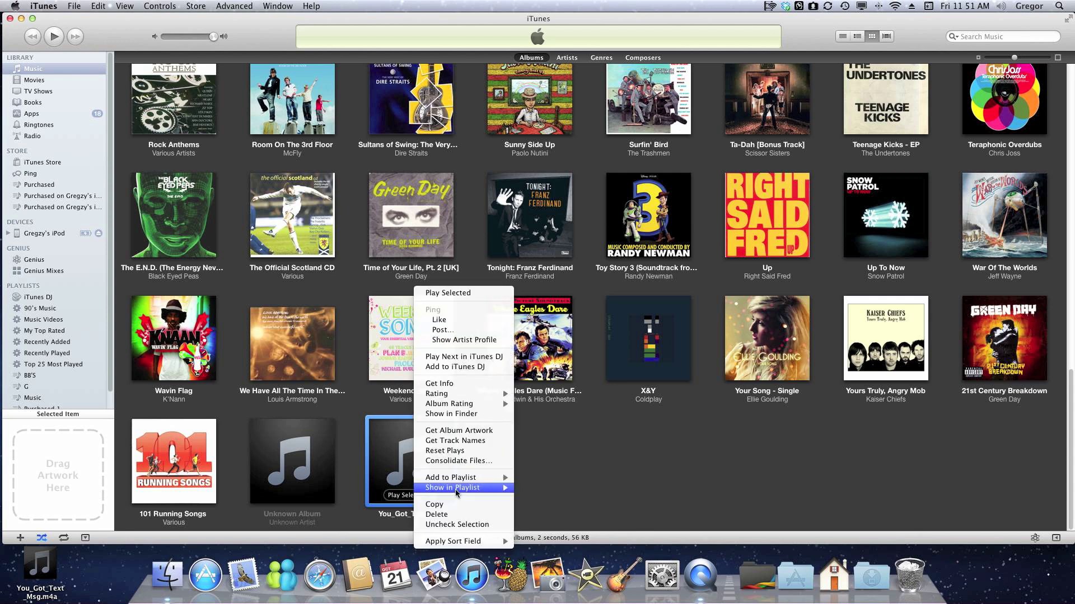
pyautogui.click(437, 514)
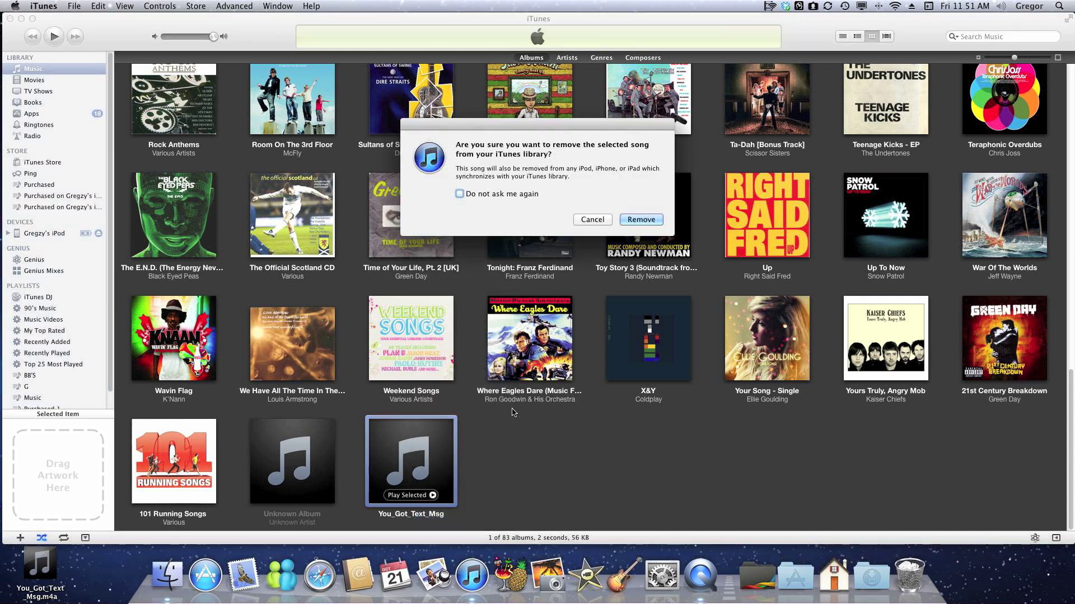
pyautogui.click(652, 220)
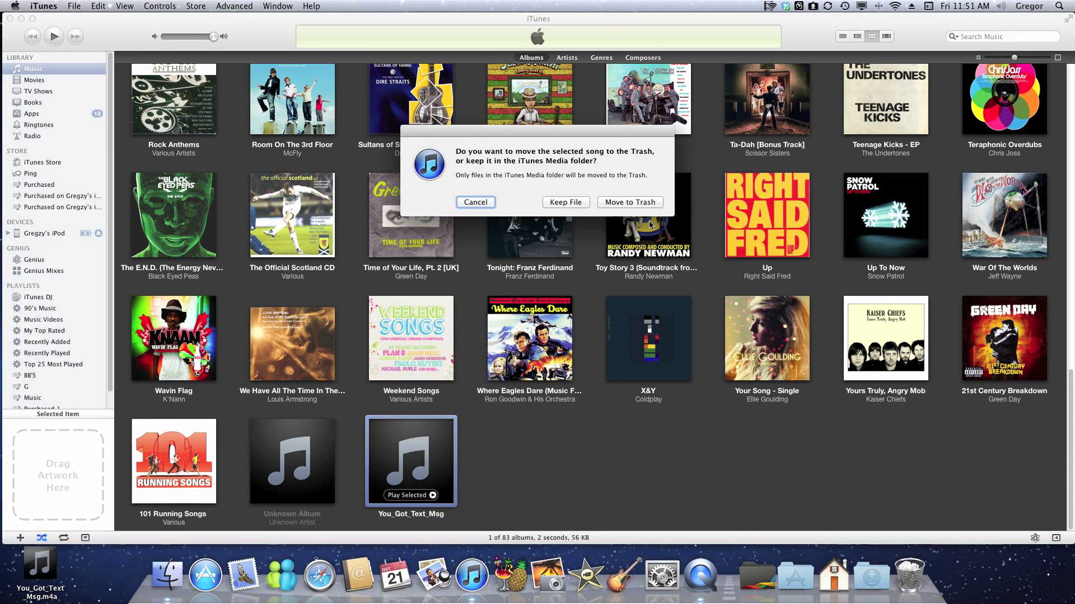
pyautogui.click(560, 202)
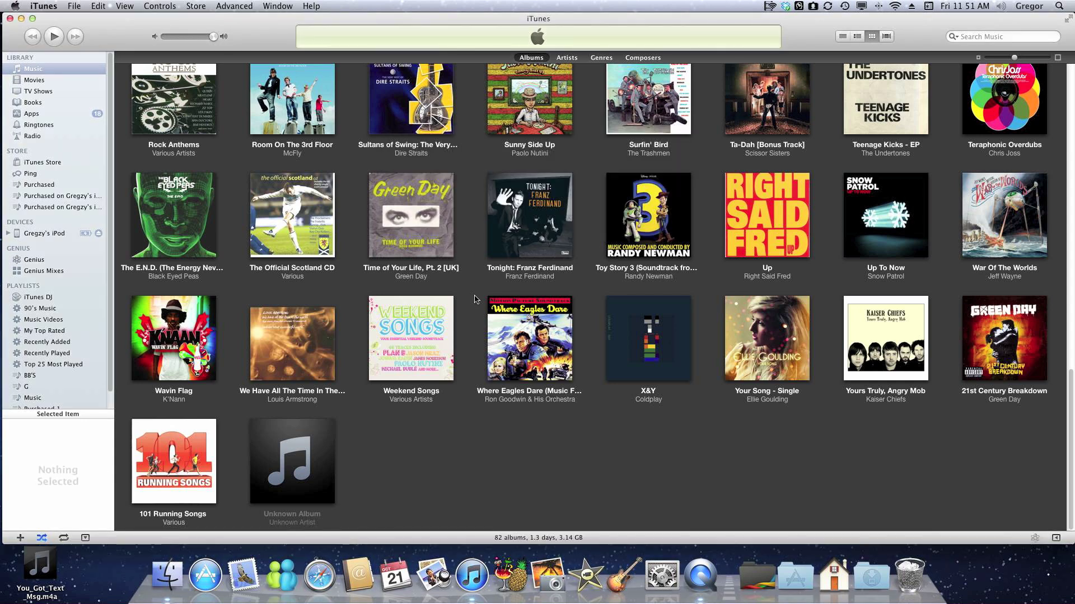
pyautogui.click(316, 456)
# Step: Remove the Unknown Album from the library, leaving 81 albums
pyautogui.rightClick(331, 430)
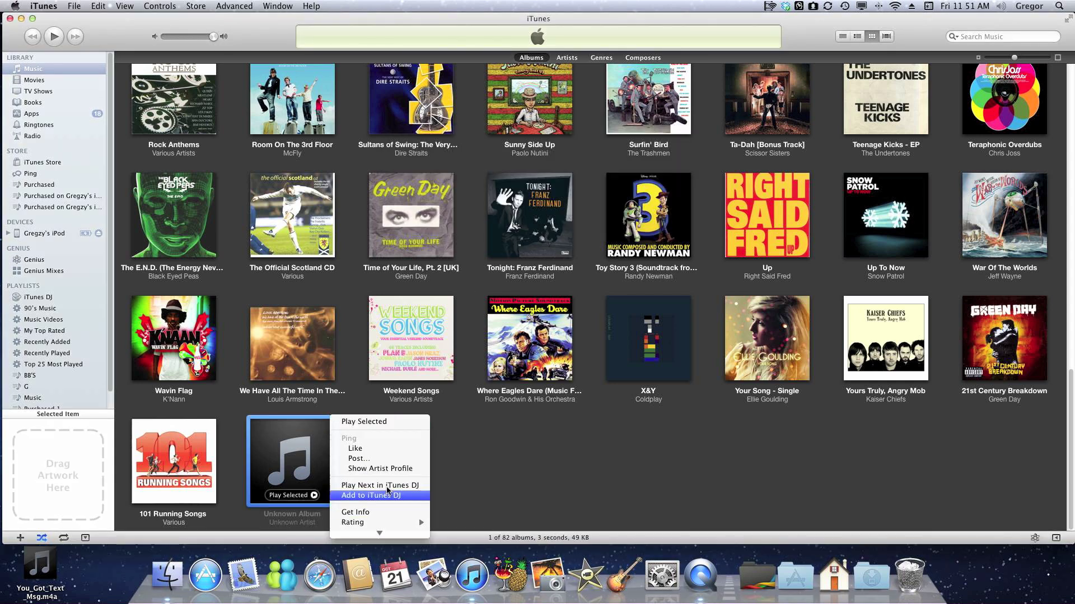
pyautogui.click(372, 515)
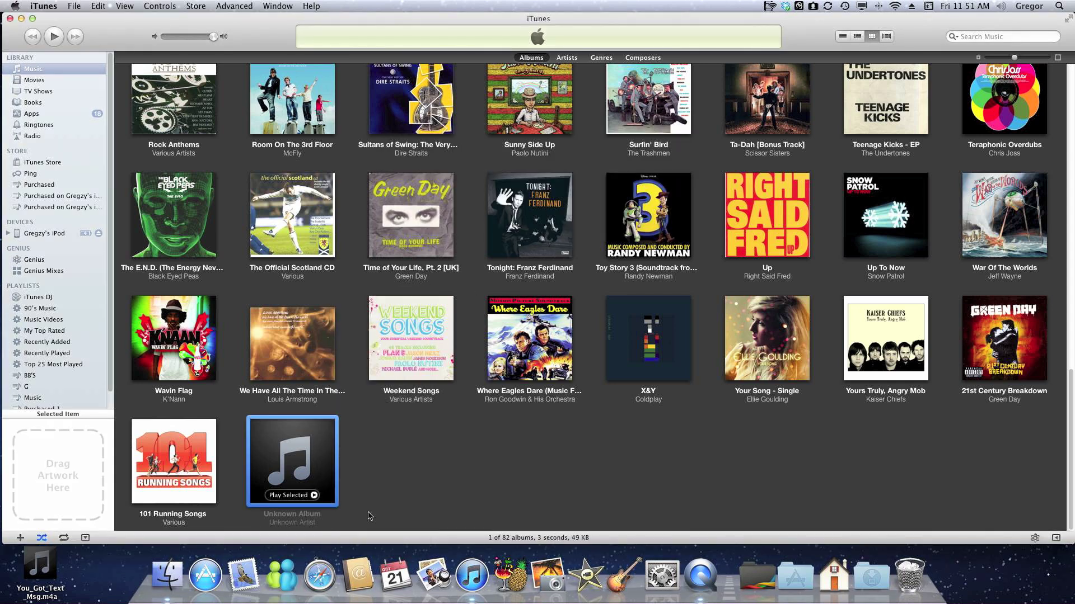
pyautogui.click(639, 220)
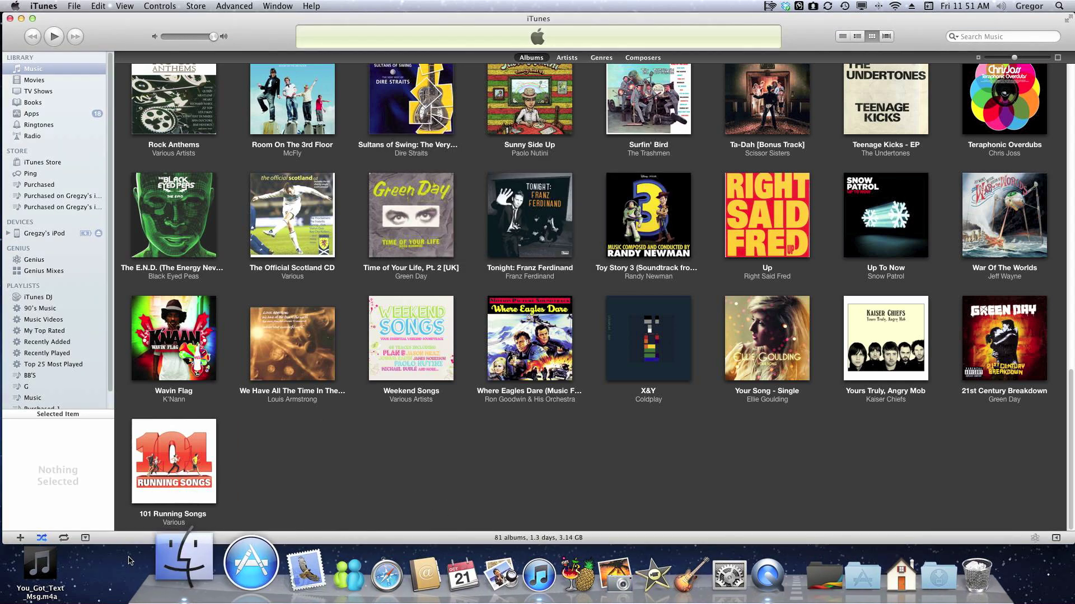
pyautogui.hotkey('ctrl', 'Down')
pyautogui.click(249, 181)
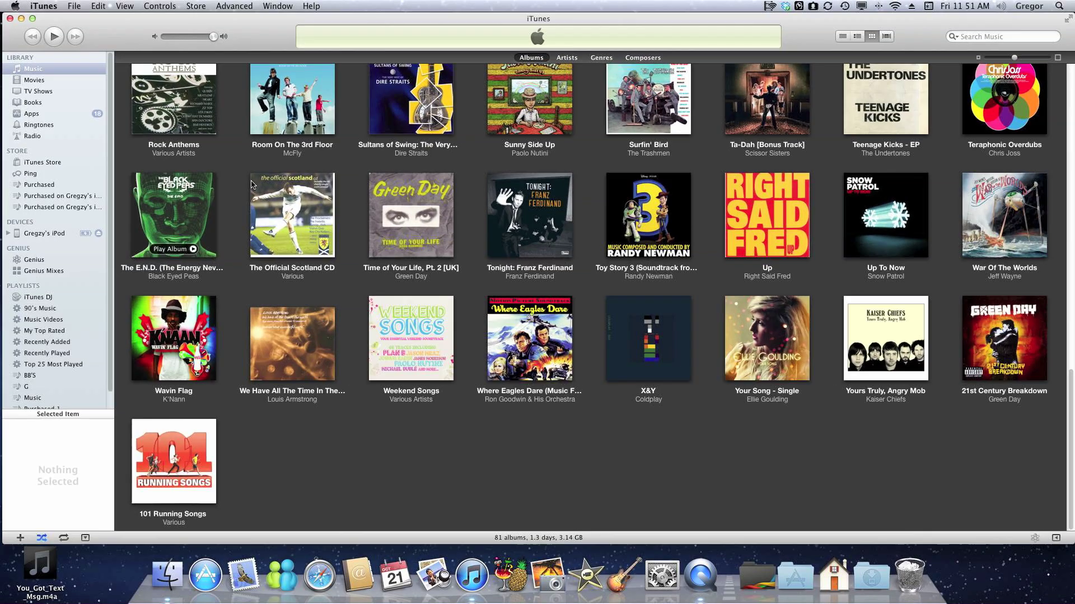
# Step: Rename the desktop file from You_Got_Text_Msg.m4a to You_Got_Text_Msg.m4r, accepting the extension change
pyautogui.press('super+h')
pyautogui.moveTo(39, 562); pyautogui.dragTo(429, 314)
pyautogui.click(480, 300)
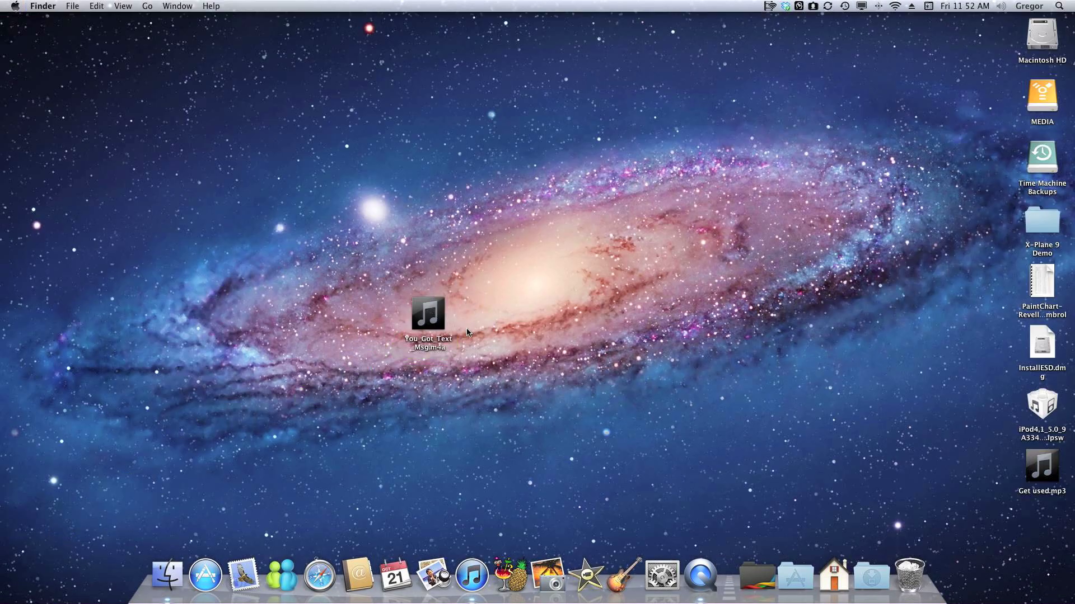
pyautogui.click(442, 349)
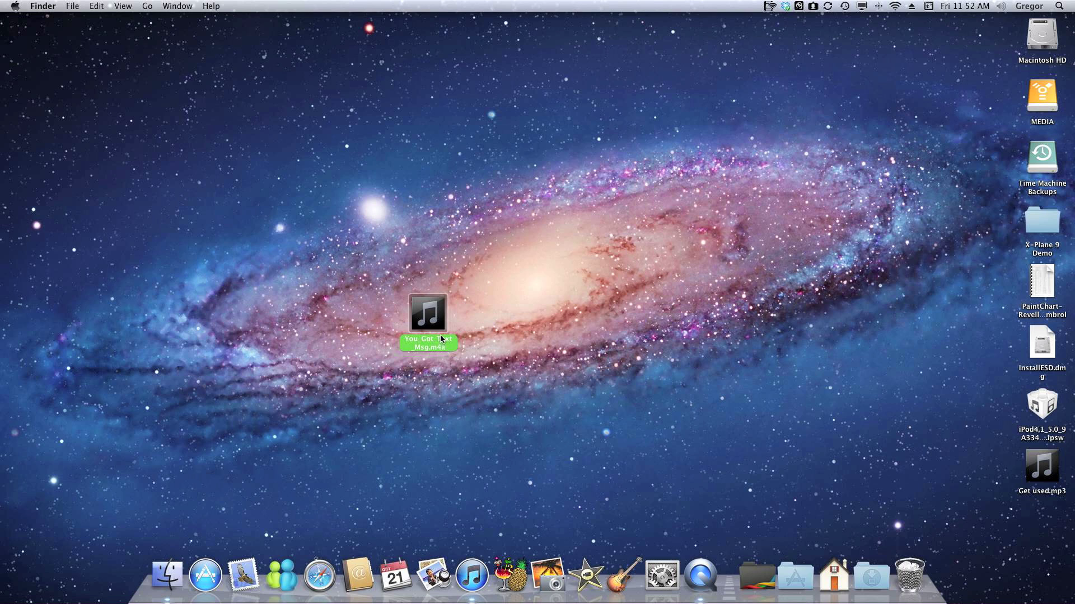
pyautogui.click(440, 335)
pyautogui.click(429, 348)
pyautogui.press('BackSpace')
pyautogui.write('r')
pyautogui.press('Return')
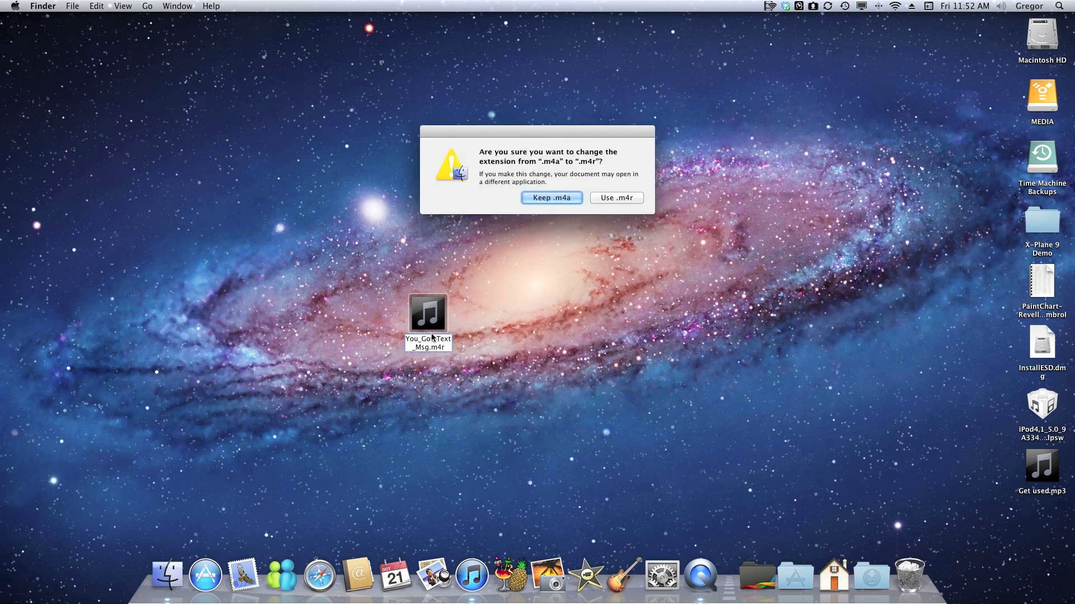
pyautogui.click(622, 201)
# Step: Move the .m4r file to the desktop's bottom-left corner and bring iTunes back
pyautogui.click(578, 271)
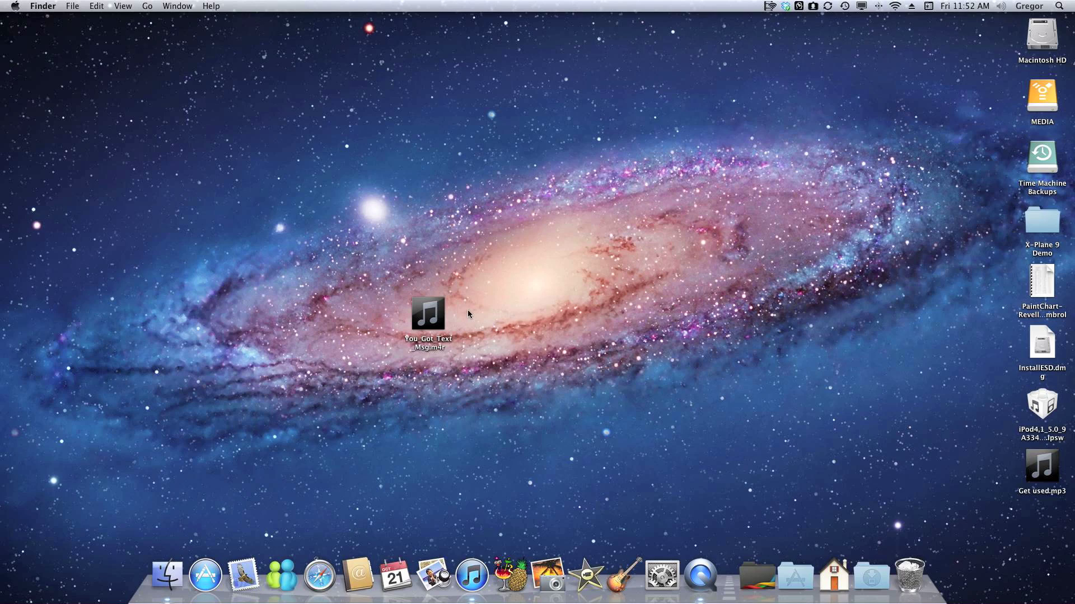
pyautogui.moveTo(439, 315); pyautogui.dragTo(88, 550)
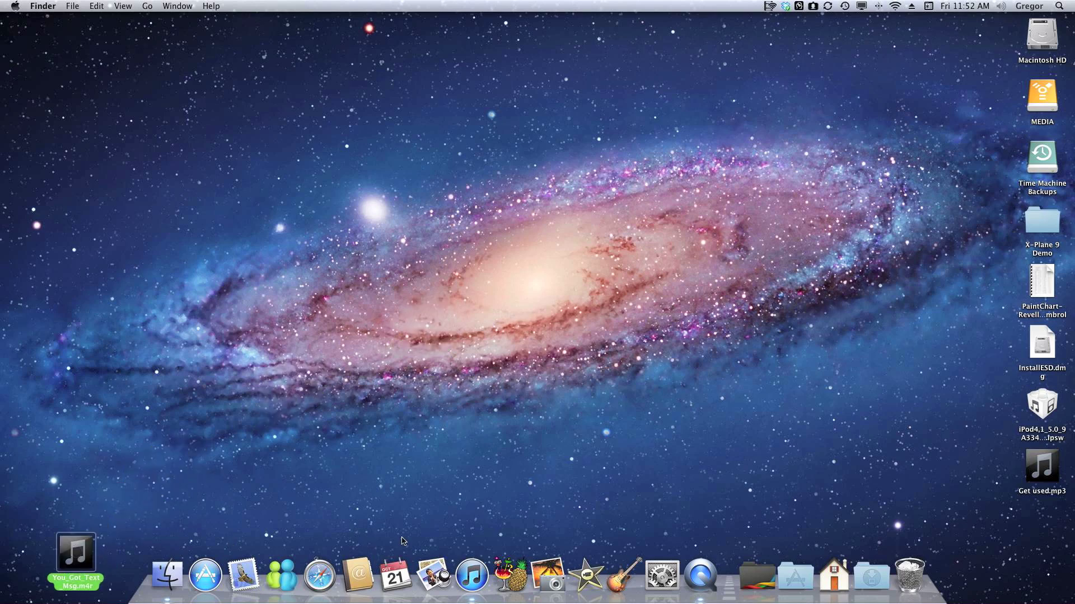
pyautogui.click(471, 556)
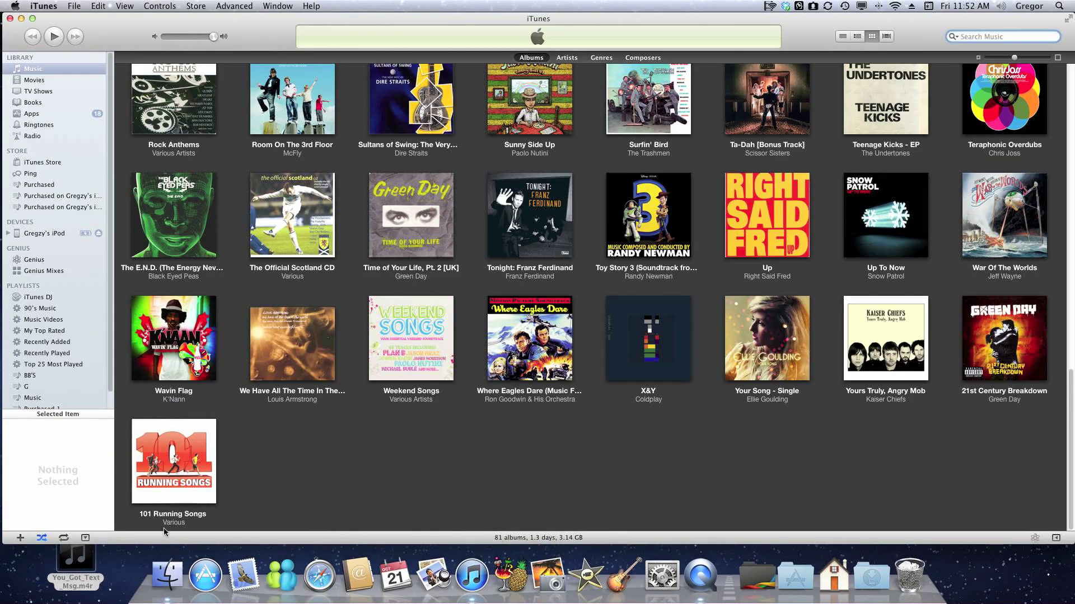
# Step: Add the You_Got_Text_Msg.m4r file to the Ringtones library
pyautogui.click(54, 125)
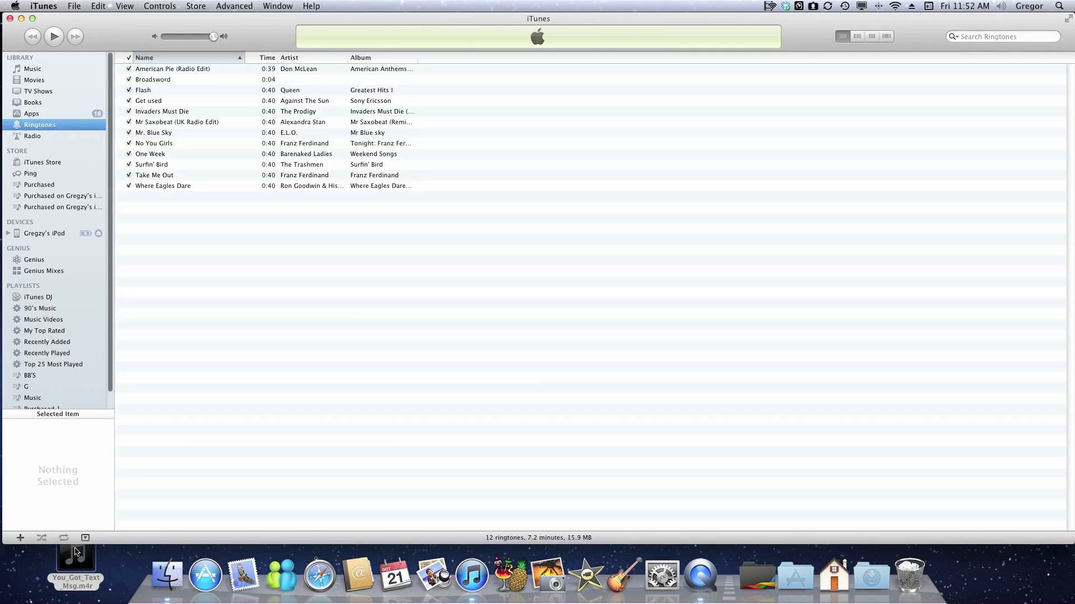
pyautogui.moveTo(80, 558)
pyautogui.moveTo(80, 558); pyautogui.dragTo(223, 415)
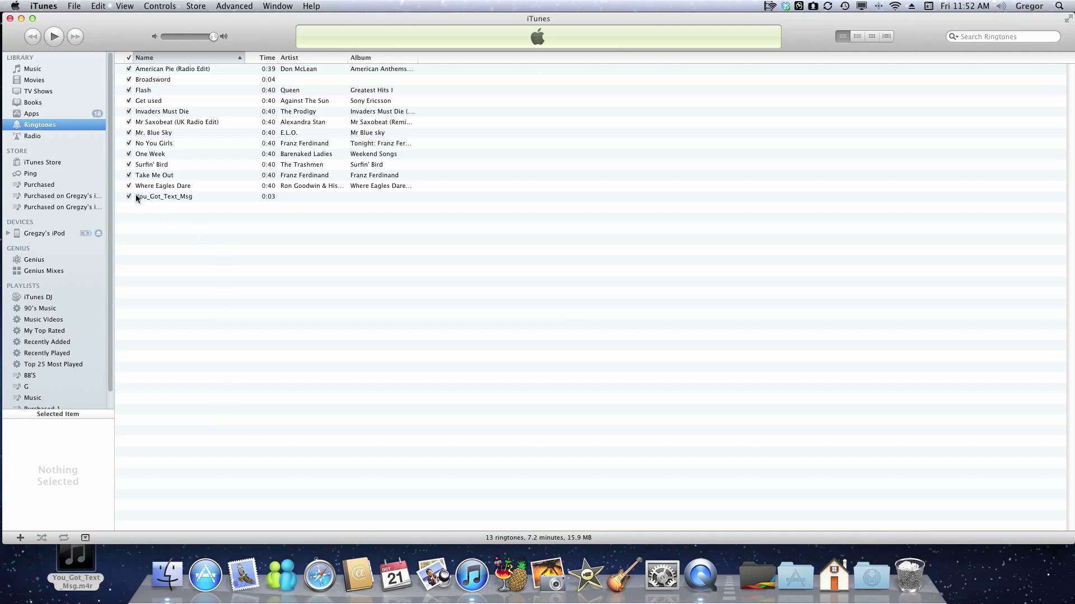
# Step: Rename the new ringtone to 'You Got New Text Message' in its info
pyautogui.click(147, 196)
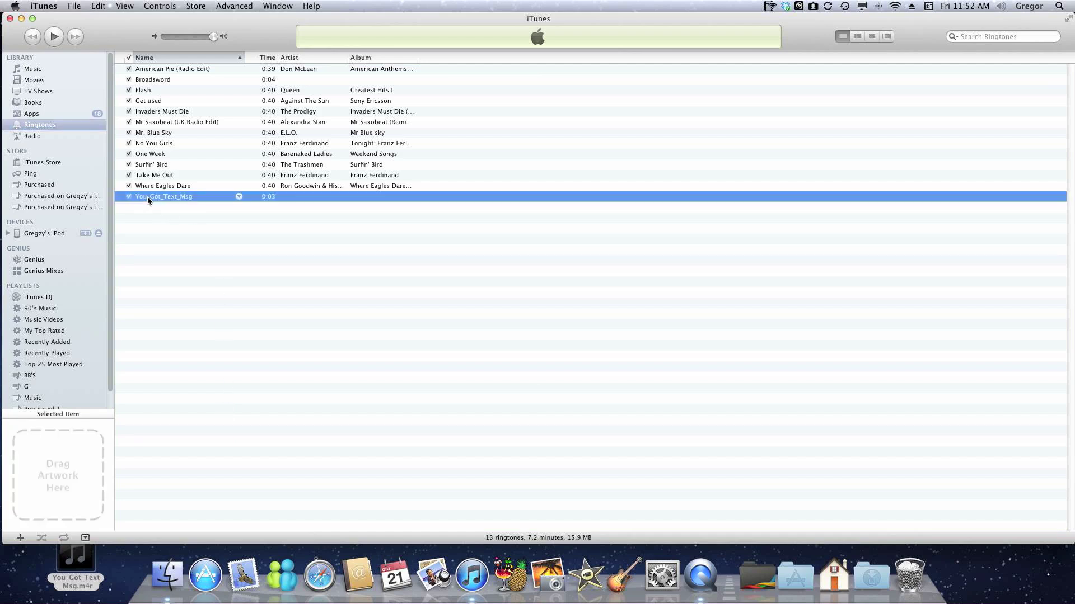
pyautogui.rightClick(147, 196)
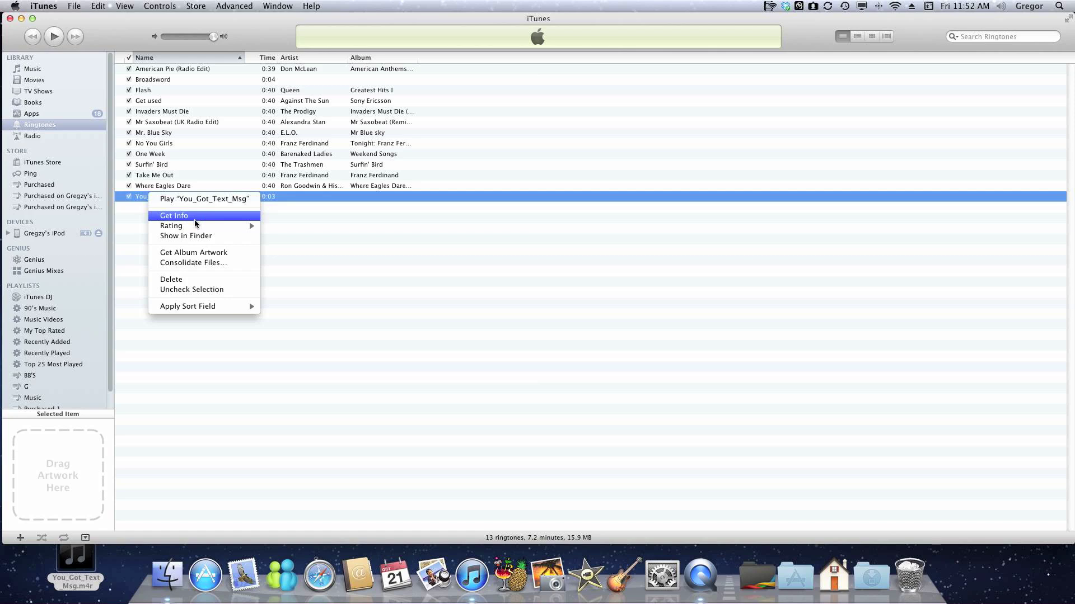
pyautogui.click(193, 216)
pyautogui.click(417, 155)
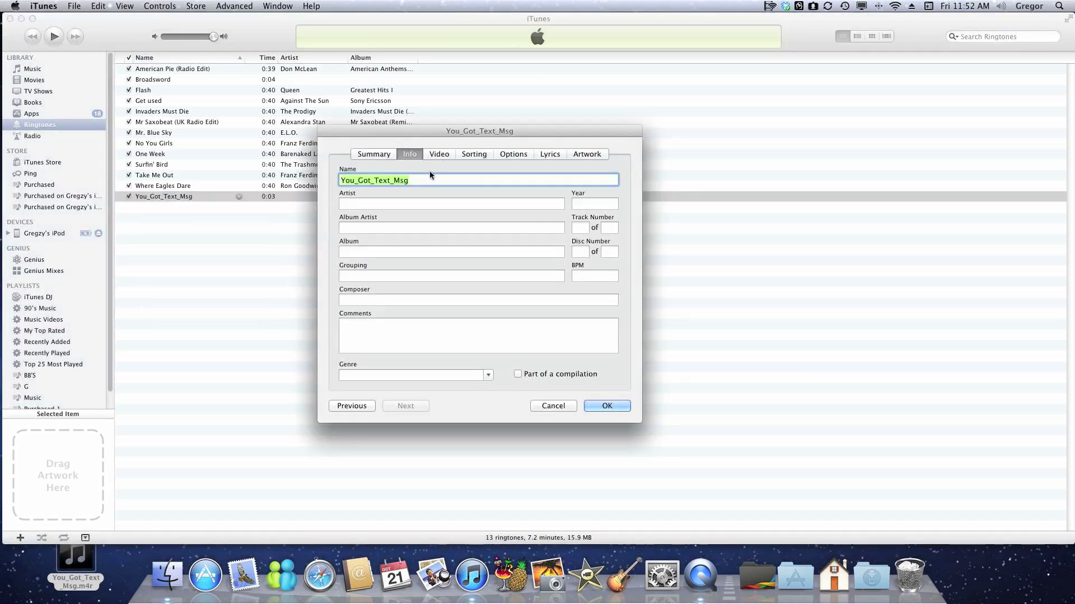
pyautogui.write('You Got')
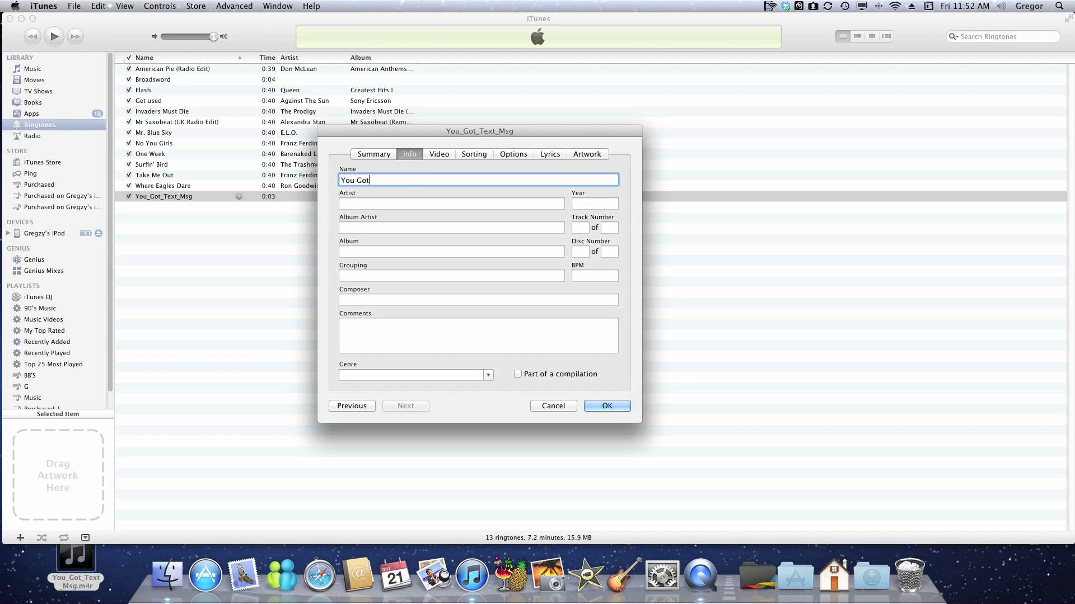
pyautogui.write(' New Text Message')
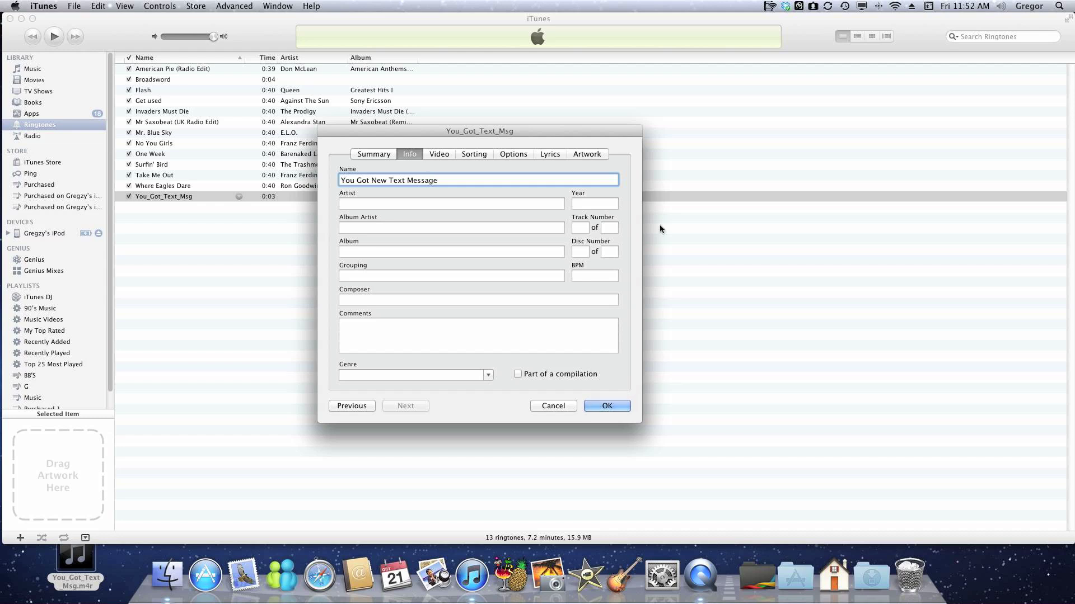
pyautogui.click(607, 407)
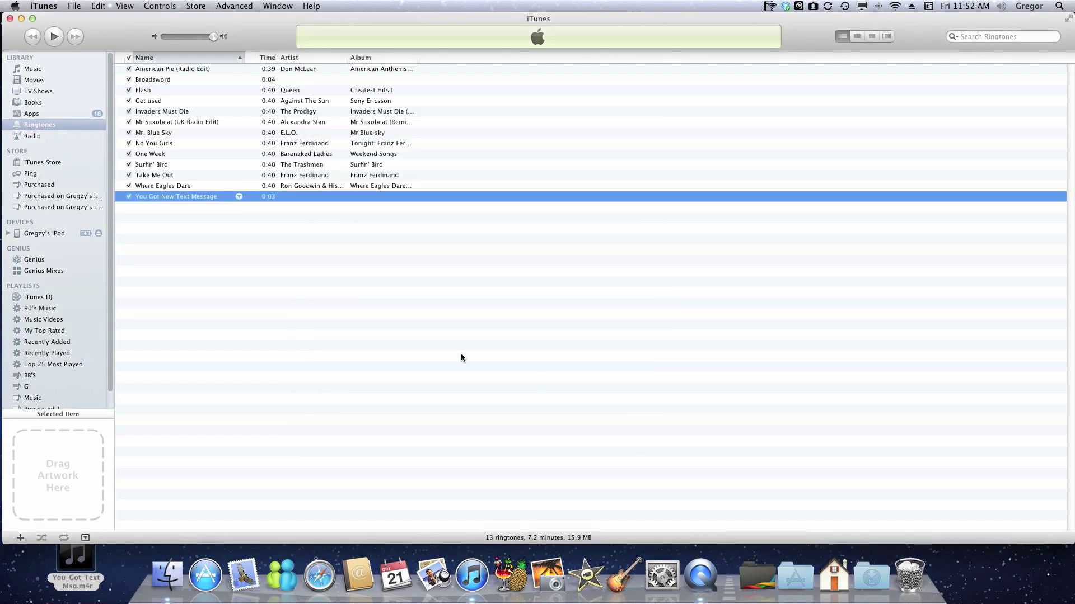
# Step: Tick You Got New Text Message in the iPod's Ringtones sync settings
pyautogui.click(59, 233)
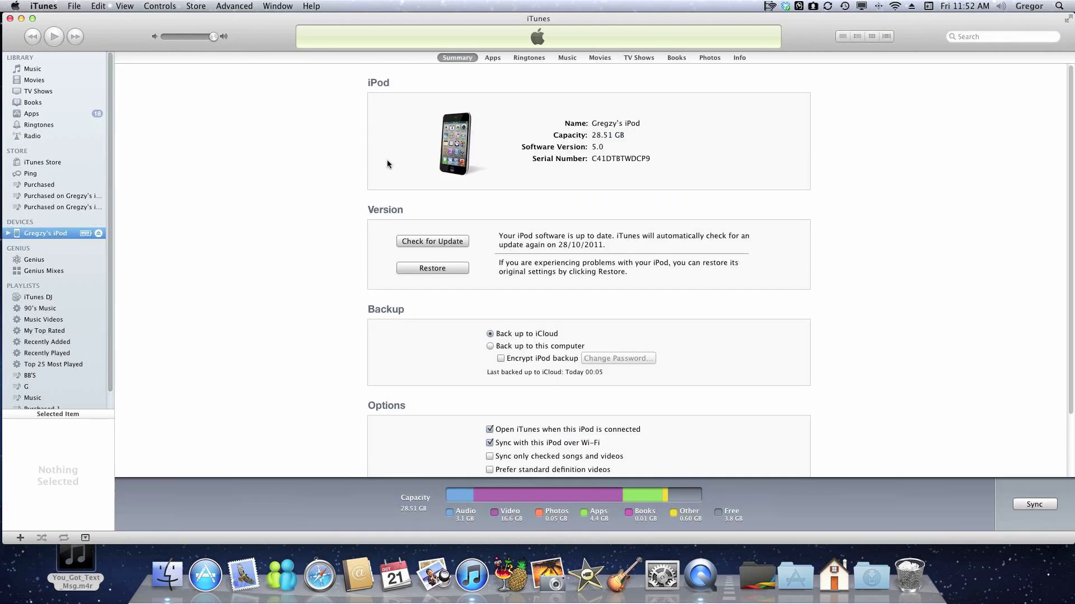
pyautogui.click(535, 57)
pyautogui.scroll(-3, 437, 201)
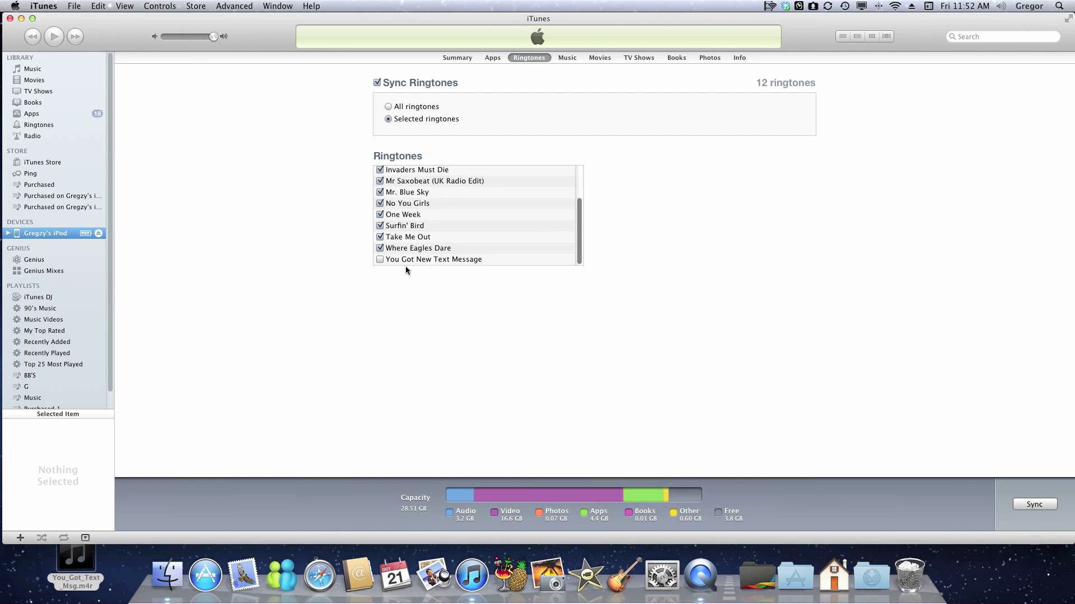
pyautogui.click(380, 260)
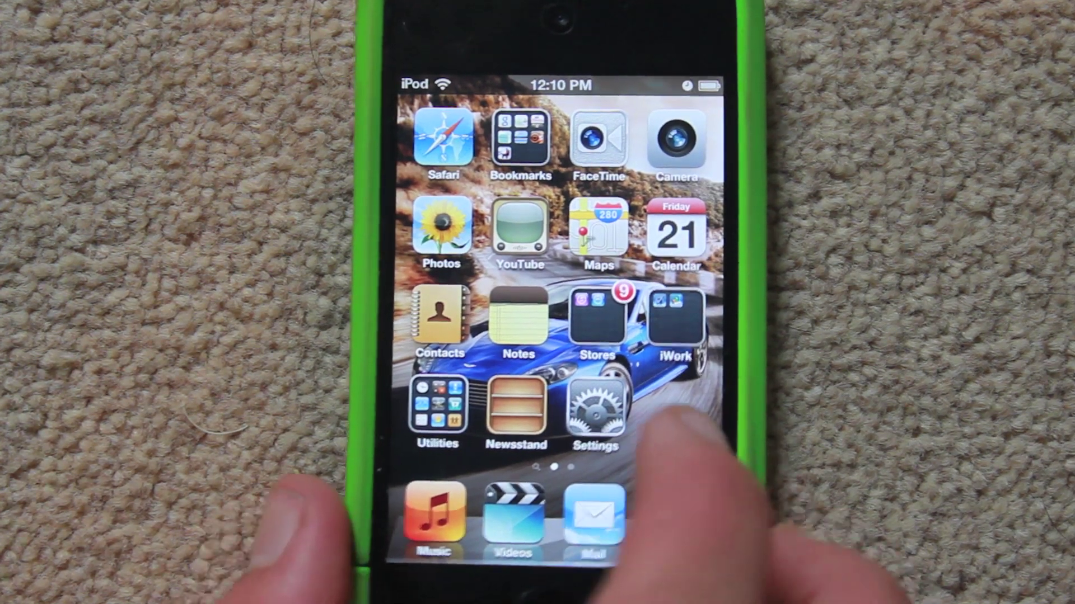
# Step: On the iPod, go to Settings > Sounds > Text Tone and scroll to the Ringtones section
pyautogui.click(595, 392)
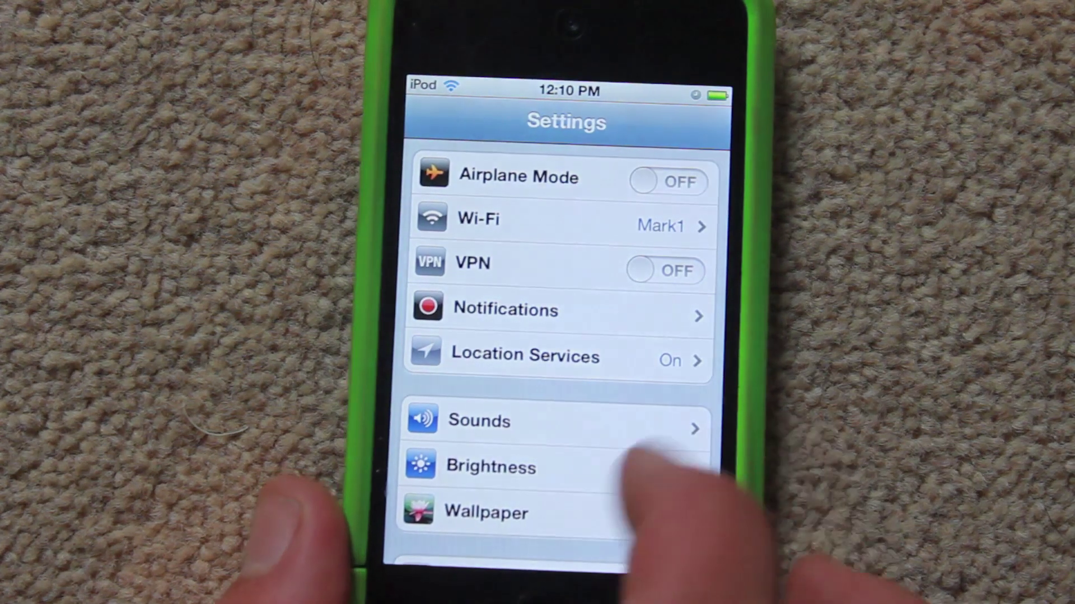
pyautogui.moveTo(644, 464); pyautogui.dragTo(577, 359)
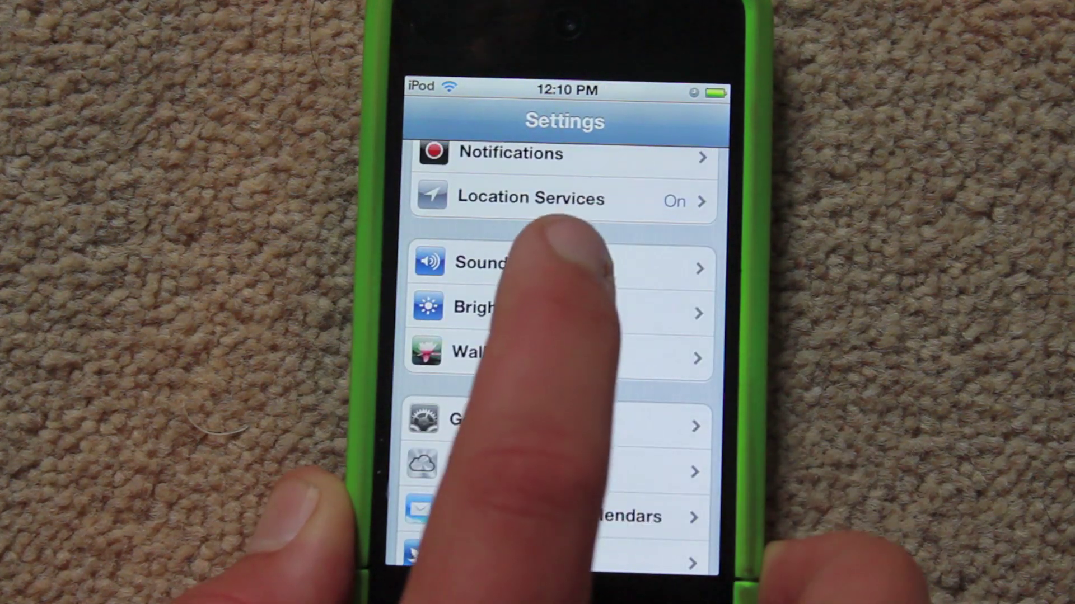
pyautogui.click(554, 260)
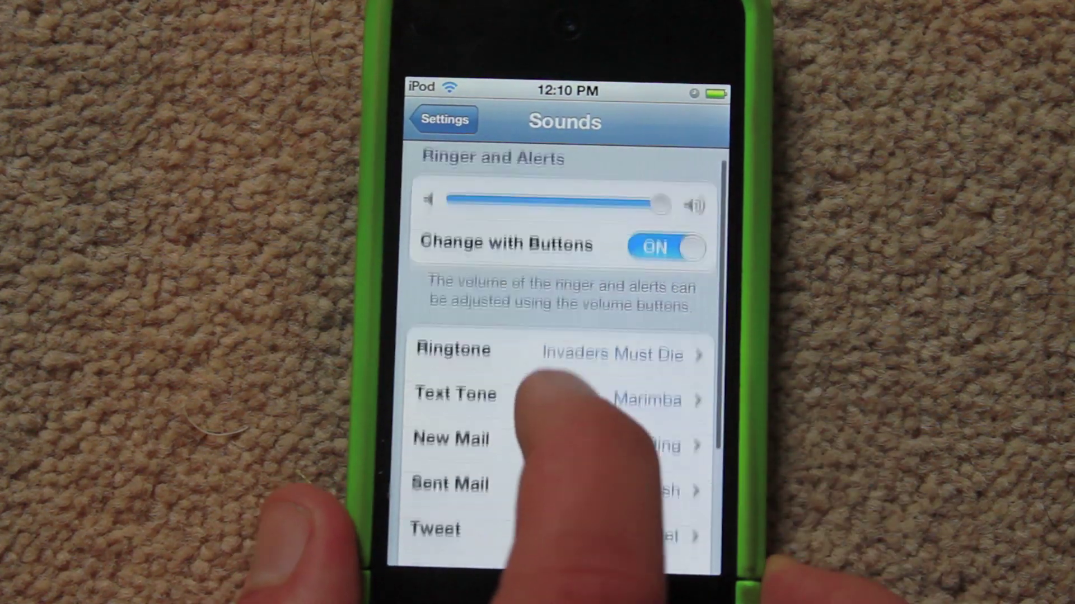
pyautogui.moveTo(535, 375); pyautogui.dragTo(582, 313)
pyautogui.click(512, 342)
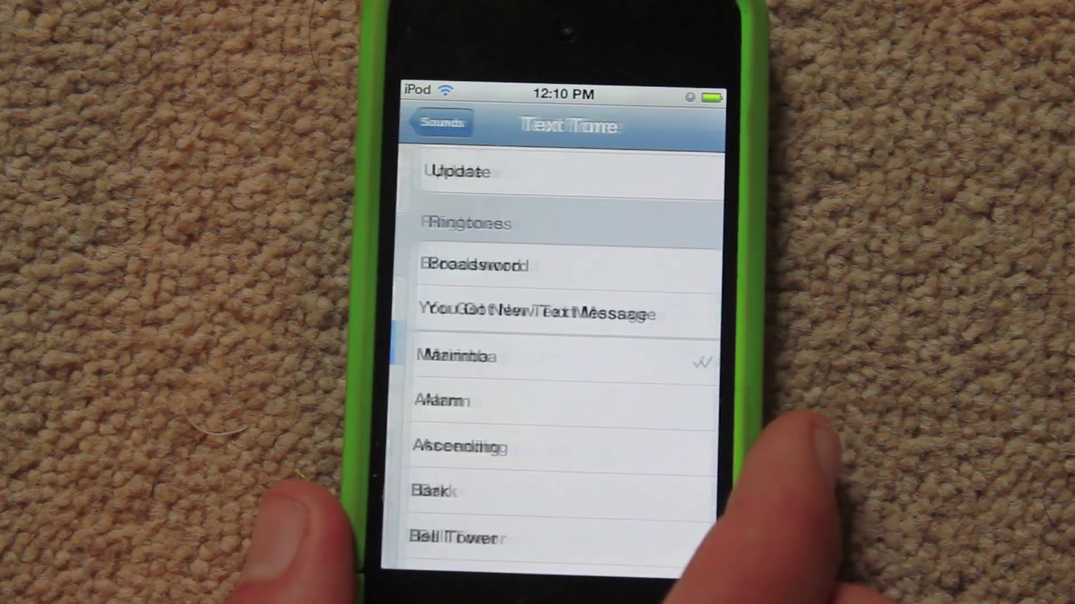
pyautogui.scroll(5, 560, 359)
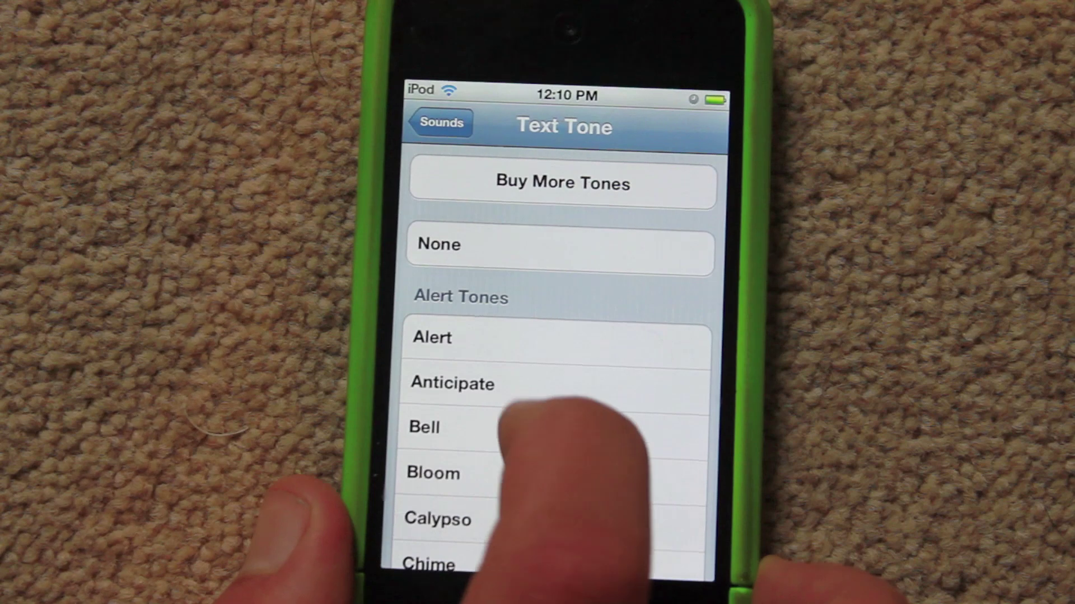
pyautogui.scroll(-3, 594, 313)
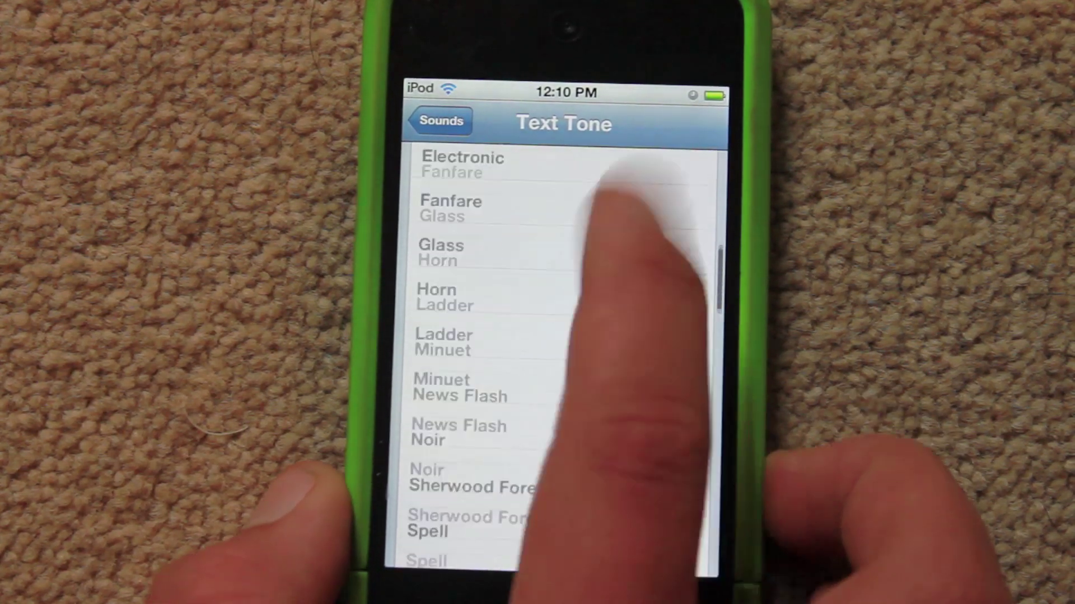
pyautogui.scroll(-5, 560, 336)
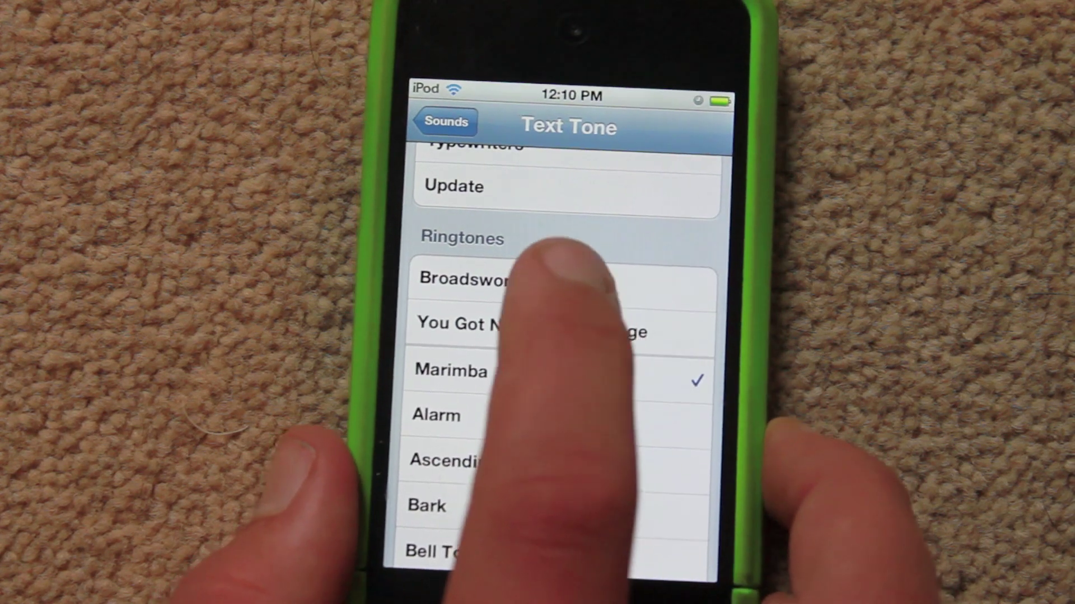
# Step: Choose You Got New Text Message as the text tone, verify it, and return home
pyautogui.click(605, 317)
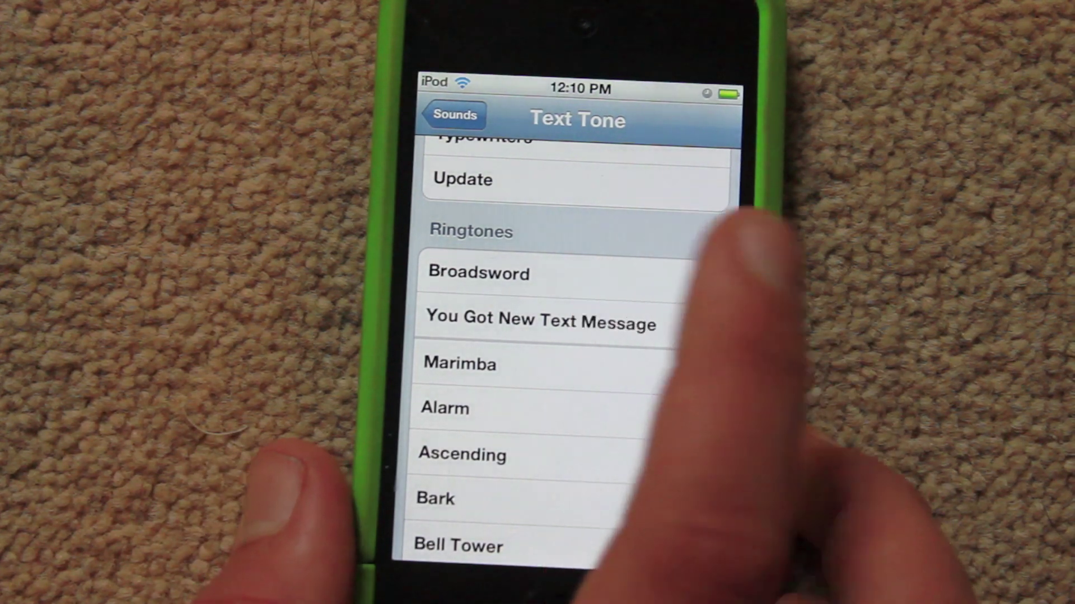
pyautogui.click(455, 114)
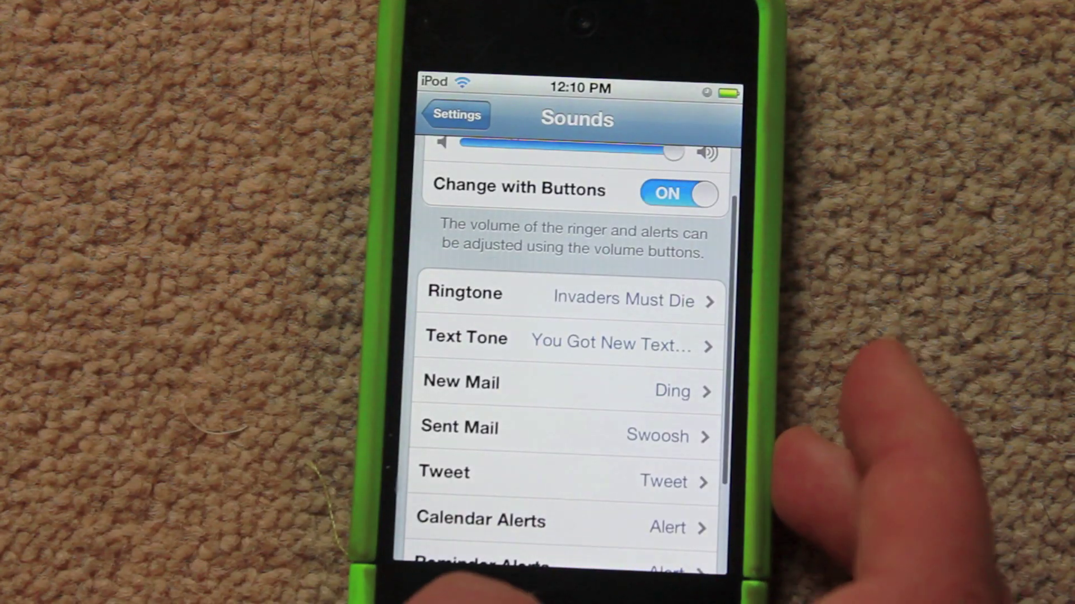
pyautogui.click(616, 341)
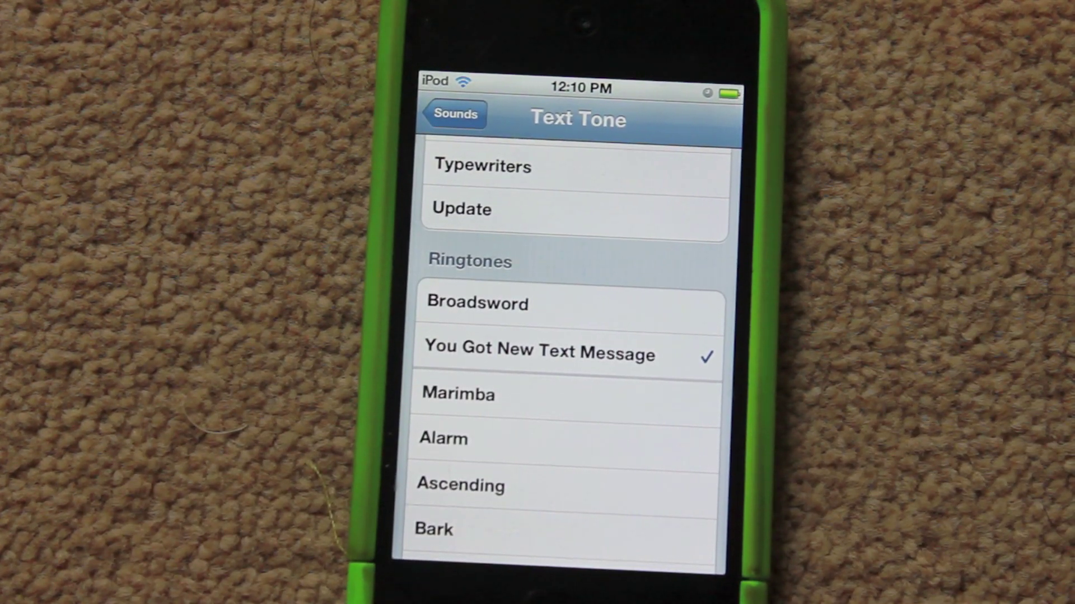
pyautogui.press('super')
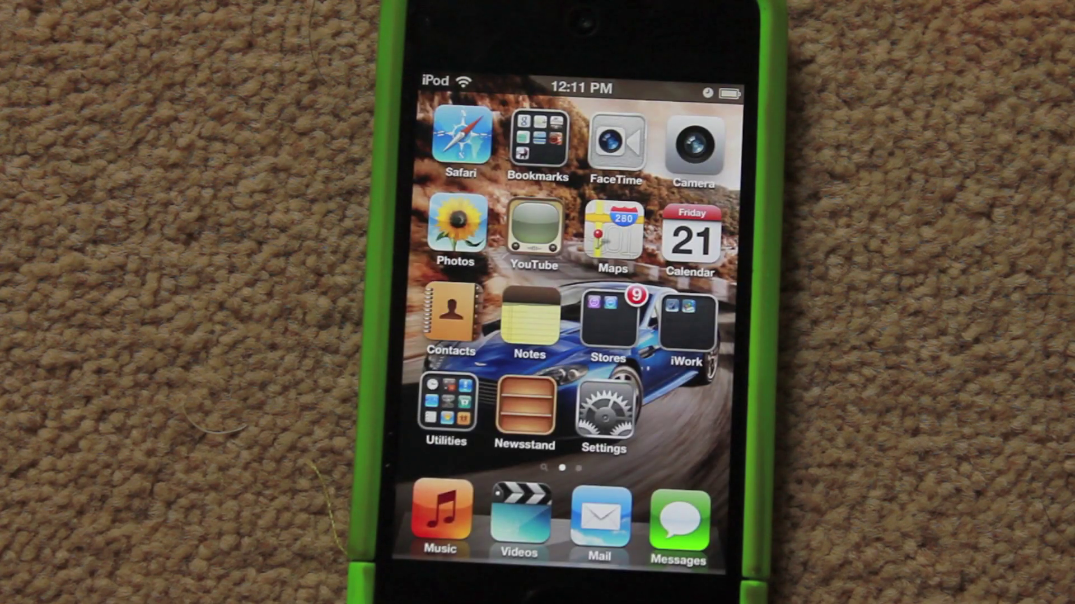